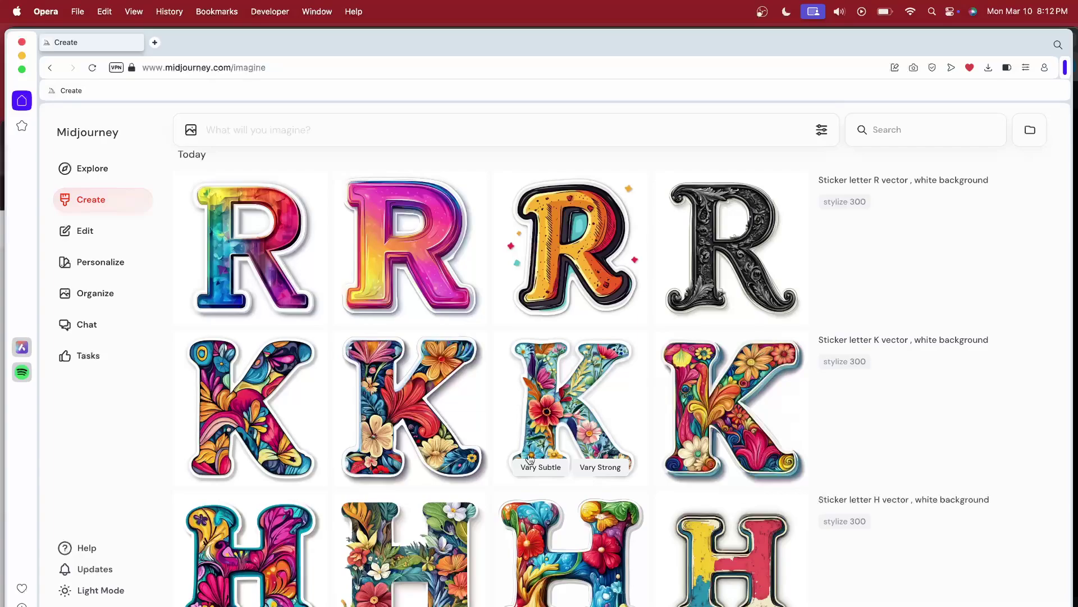
Step: Browse the feed and enlarge two H stickers, including the floral H, at full size
{"action": "scroll", "coordinate": [531, 458], "scroll_direction": "down", "scroll_amount": 10}
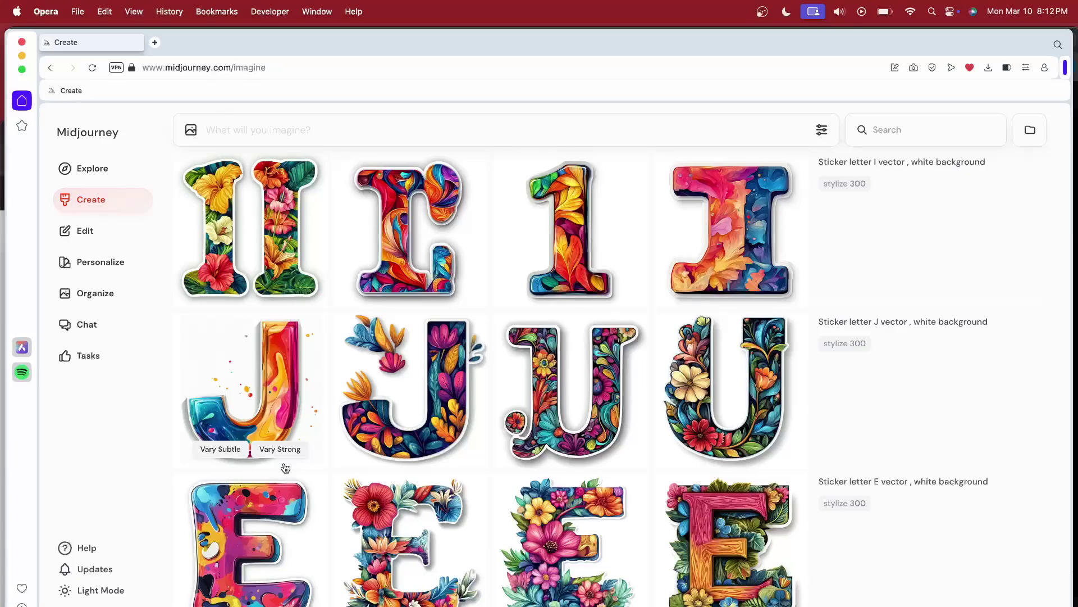
{"action": "scroll", "coordinate": [285, 467], "scroll_direction": "down", "scroll_amount": 6}
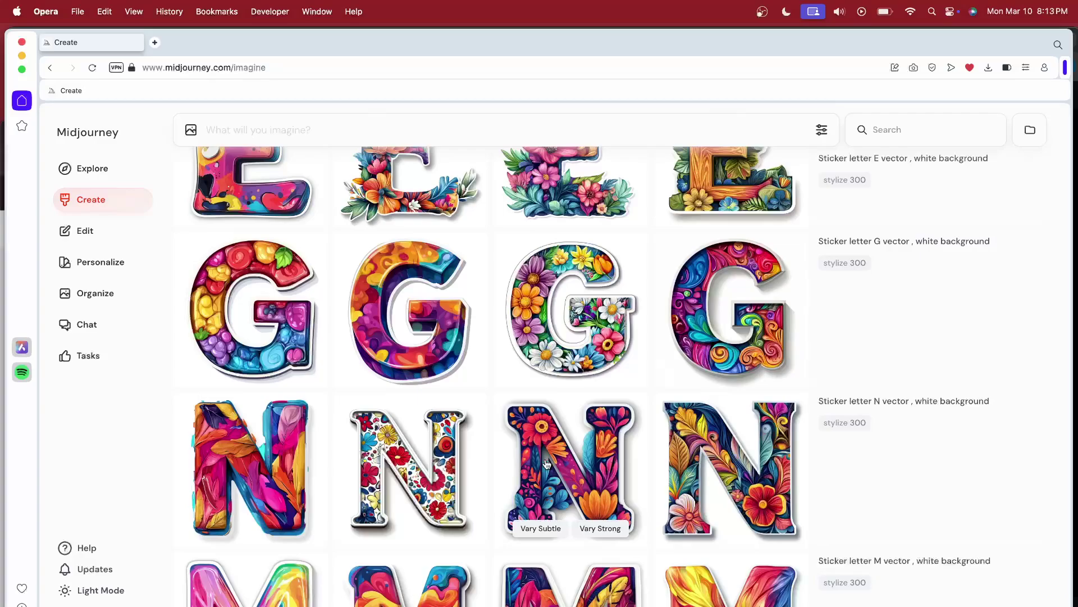
{"action": "scroll", "coordinate": [547, 464], "scroll_direction": "down", "scroll_amount": 10}
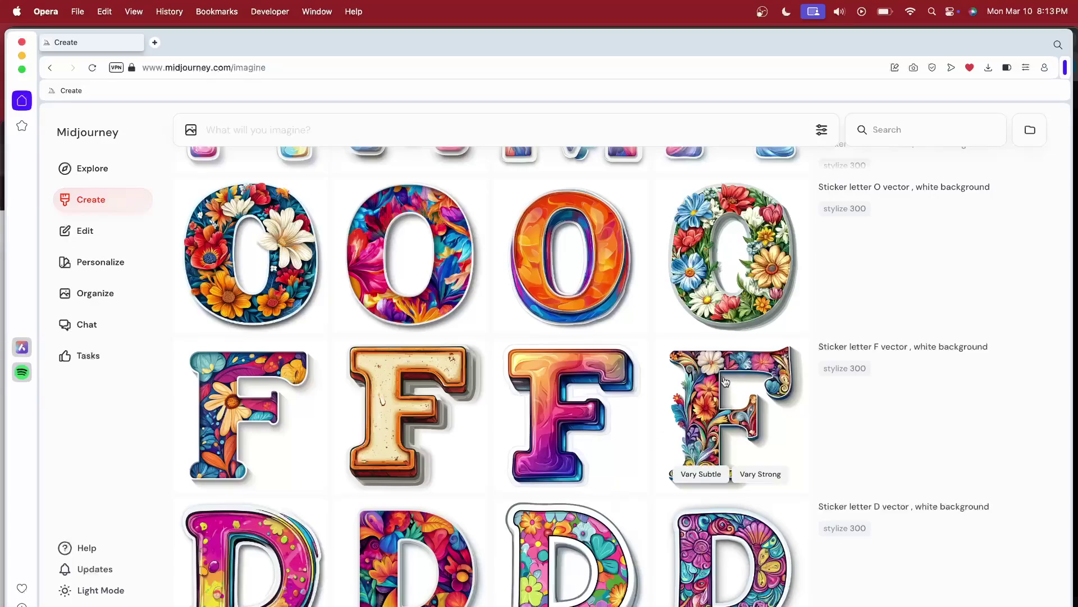
{"action": "scroll", "coordinate": [619, 601], "scroll_direction": "down", "scroll_amount": 10}
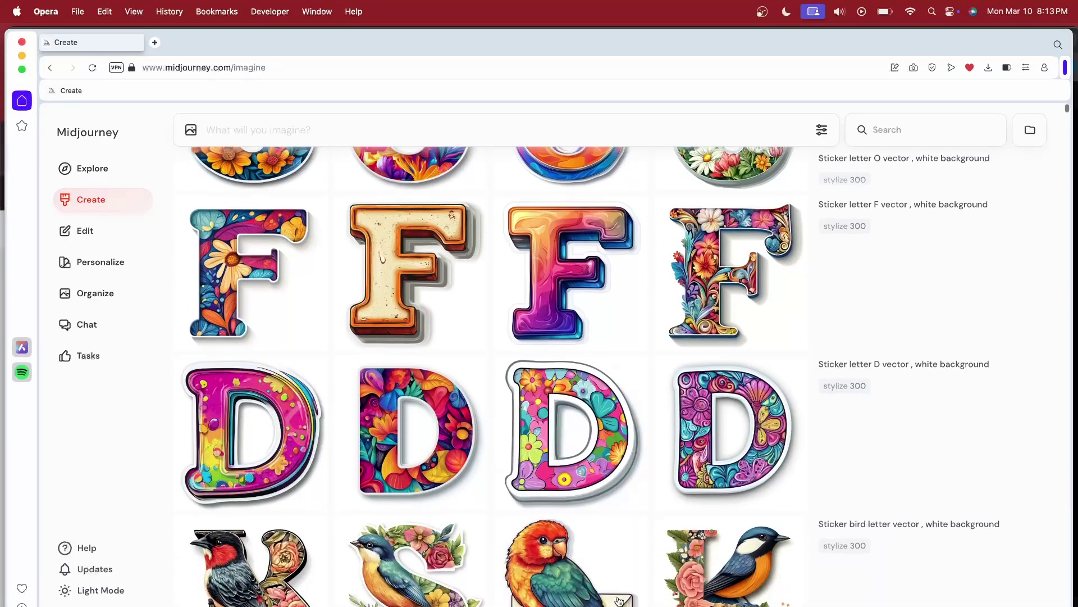
{"action": "scroll", "coordinate": [619, 601], "scroll_direction": "down", "scroll_amount": 10}
{"action": "scroll", "coordinate": [620, 587], "scroll_direction": "down", "scroll_amount": 3}
{"action": "scroll", "coordinate": [620, 587], "scroll_direction": "up", "scroll_amount": 15}
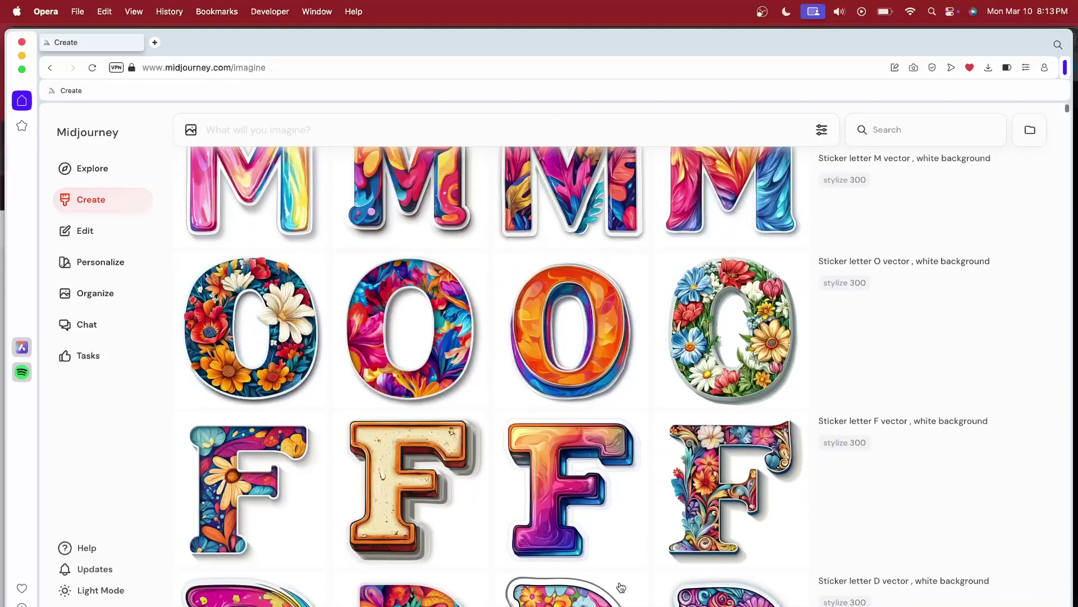
{"action": "scroll", "coordinate": [620, 587], "scroll_direction": "down", "scroll_amount": 2}
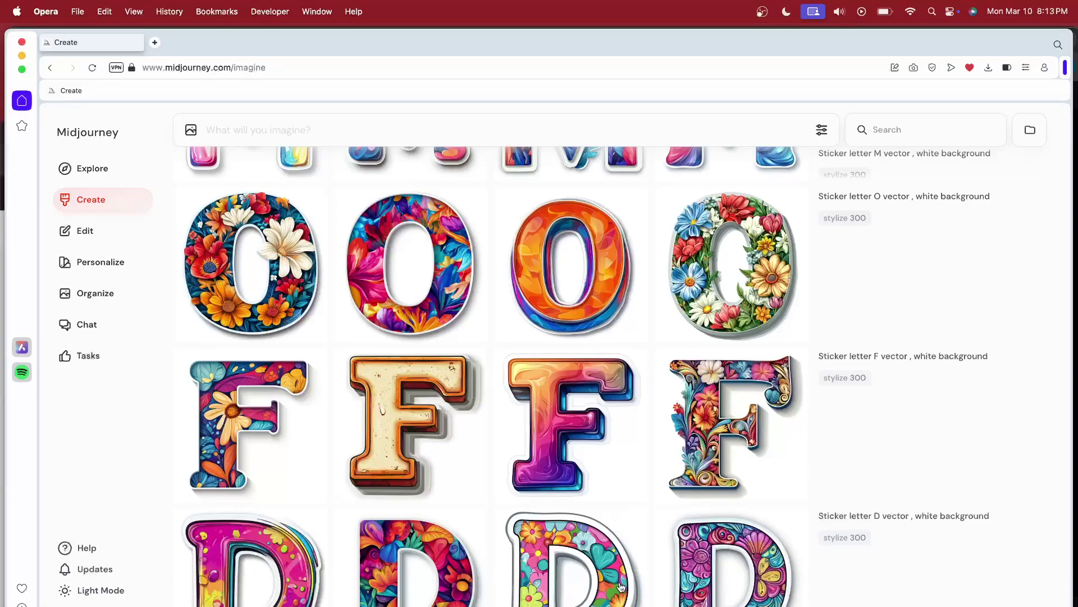
{"action": "mouse_move", "coordinate": [831, 520]}
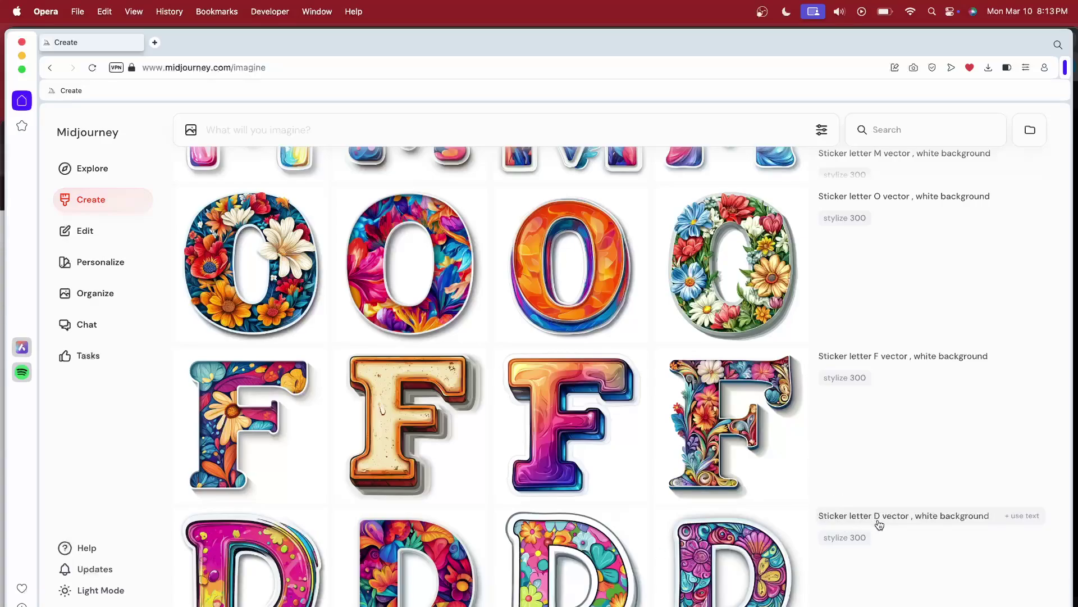
{"action": "scroll", "coordinate": [880, 522], "scroll_direction": "down", "scroll_amount": 3}
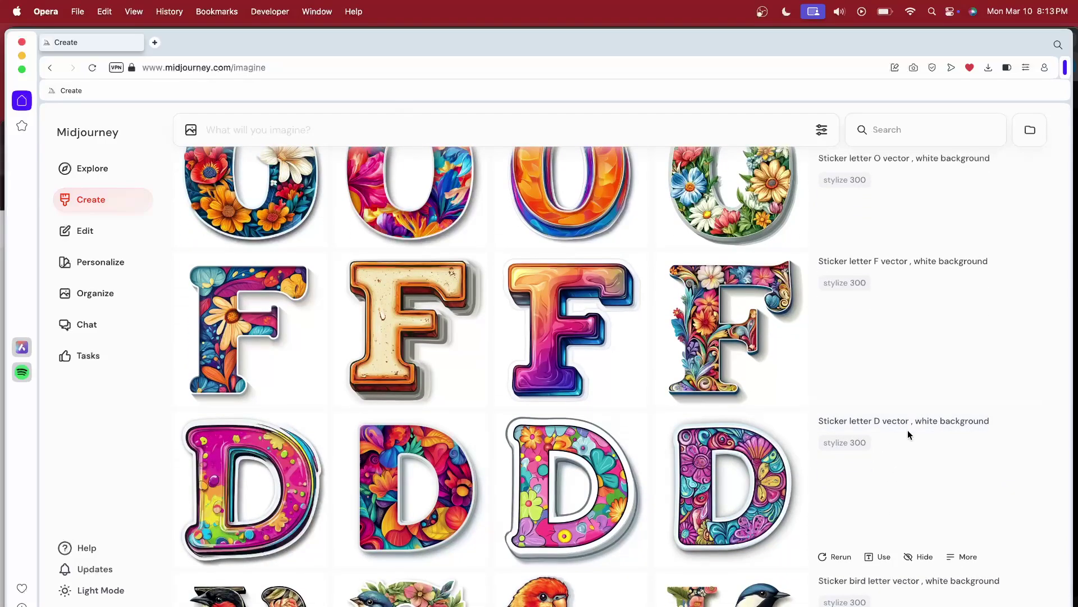
{"action": "scroll", "coordinate": [910, 434], "scroll_direction": "up", "scroll_amount": 5}
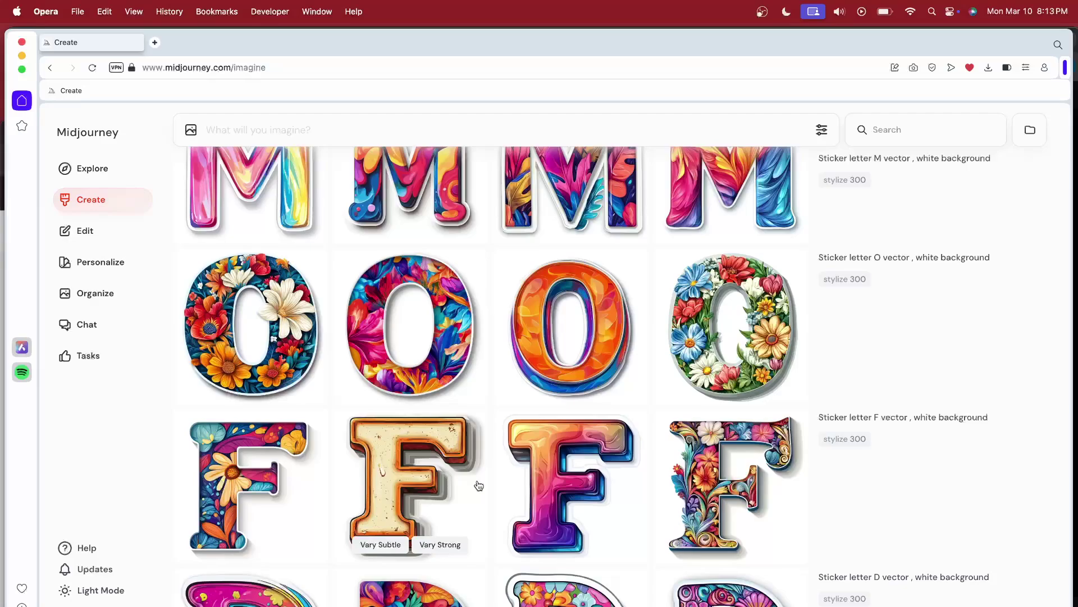
{"action": "scroll", "coordinate": [597, 386], "scroll_direction": "up", "scroll_amount": 10}
{"action": "scroll", "coordinate": [597, 386], "scroll_direction": "up", "scroll_amount": 10}
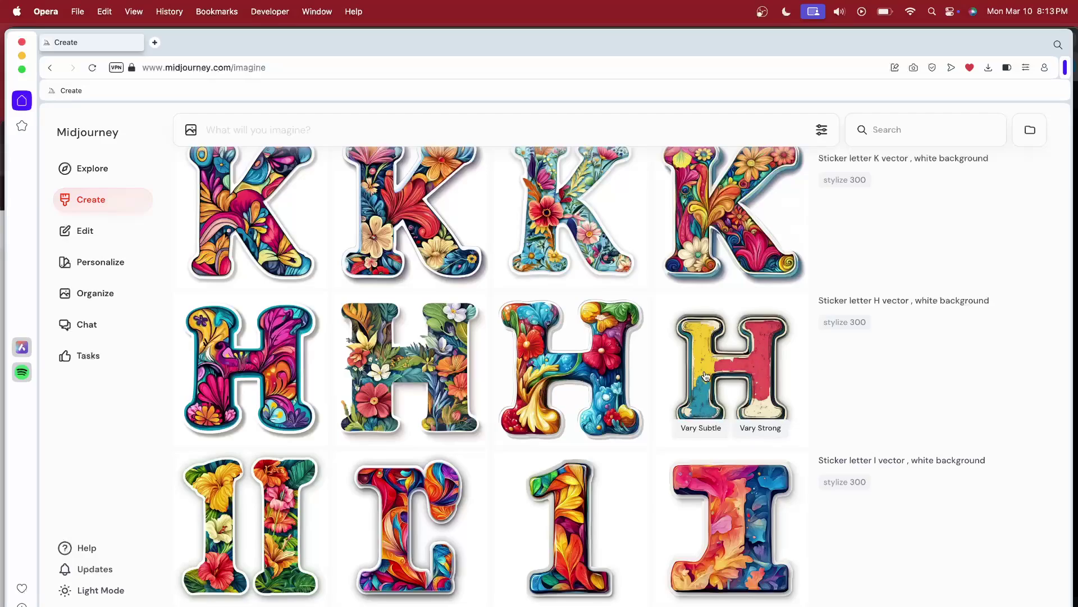
{"action": "left_click", "coordinate": [741, 412]}
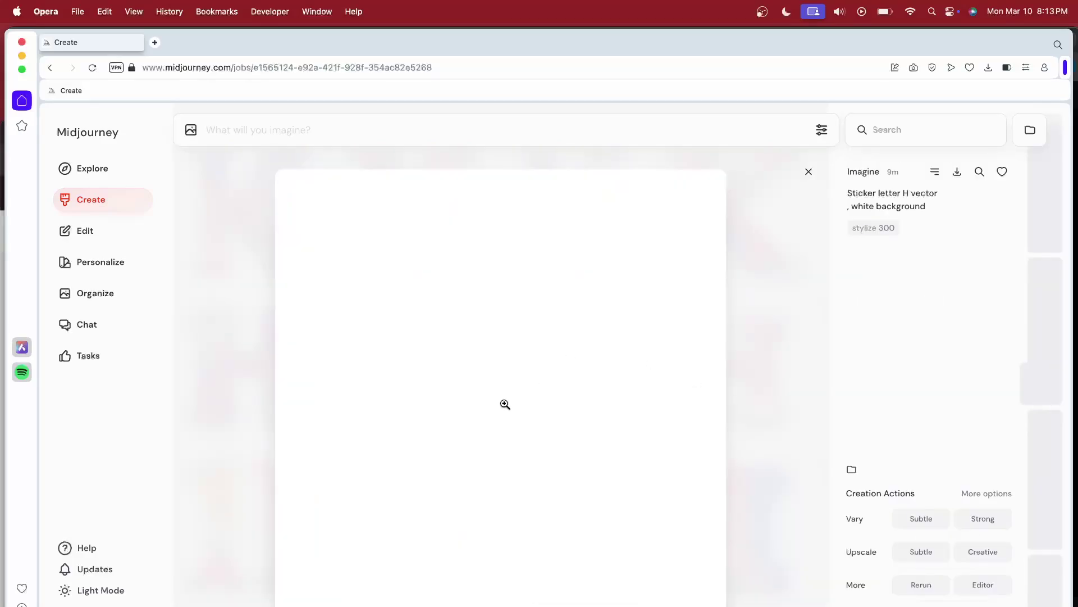
{"action": "key", "text": "Escape"}
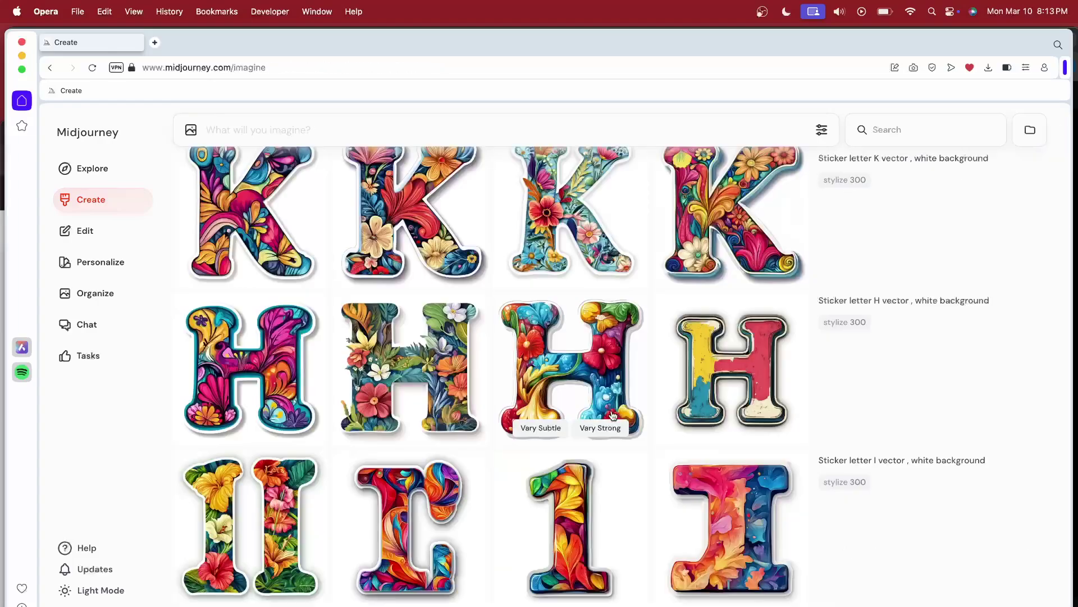
{"action": "left_click", "coordinate": [471, 425]}
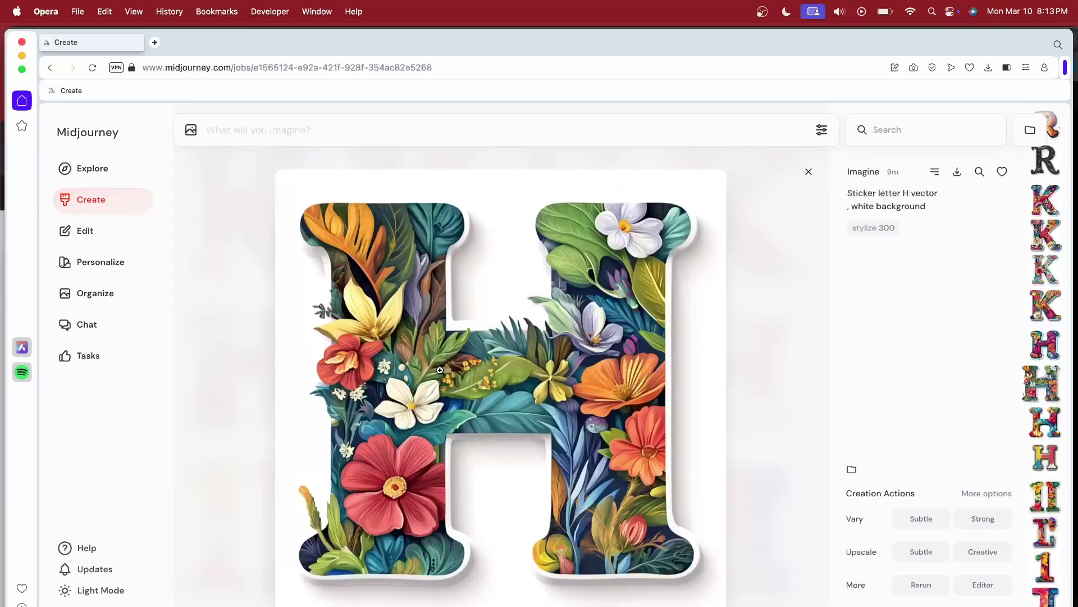
{"action": "key", "text": "Escape"}
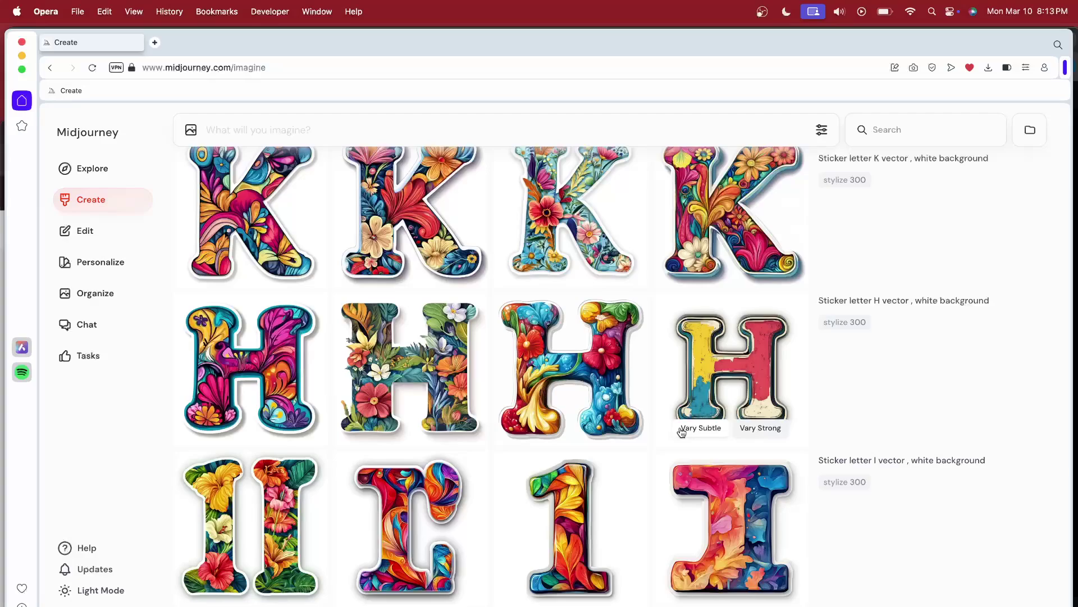
Step: Rerun the plain R sticker prompt and load it into the prompt bar again
{"action": "scroll", "coordinate": [682, 431], "scroll_direction": "up", "scroll_amount": 4}
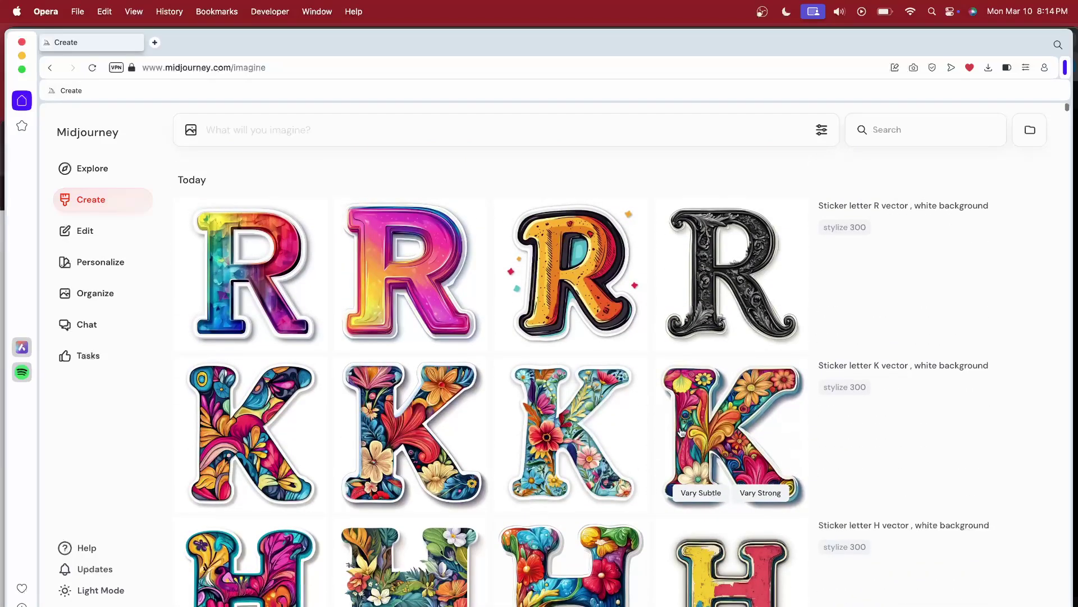
{"action": "left_click", "coordinate": [879, 204]}
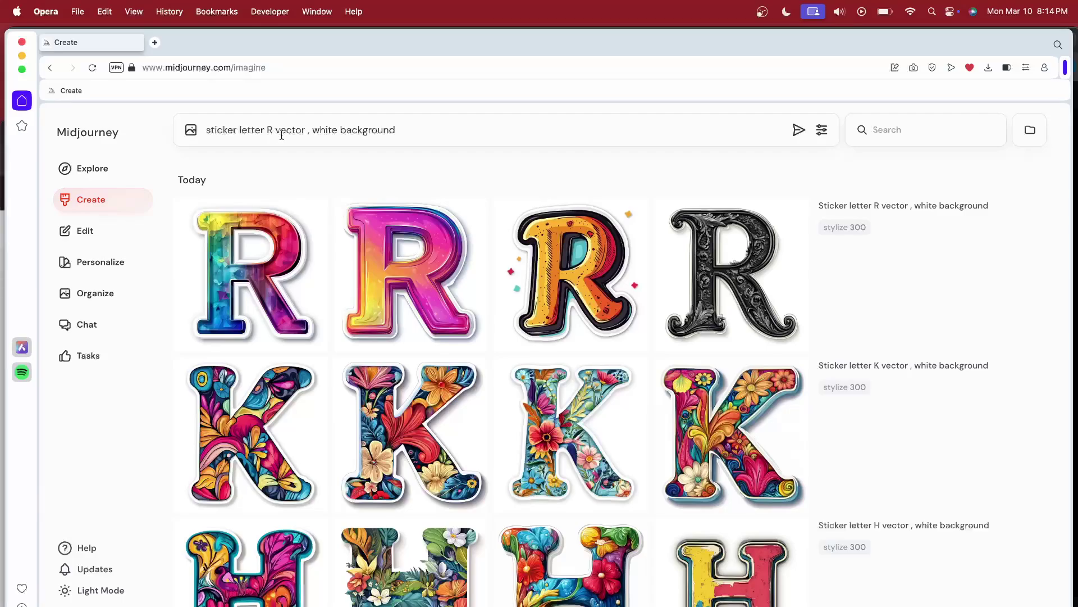
{"action": "left_click", "coordinate": [799, 133]}
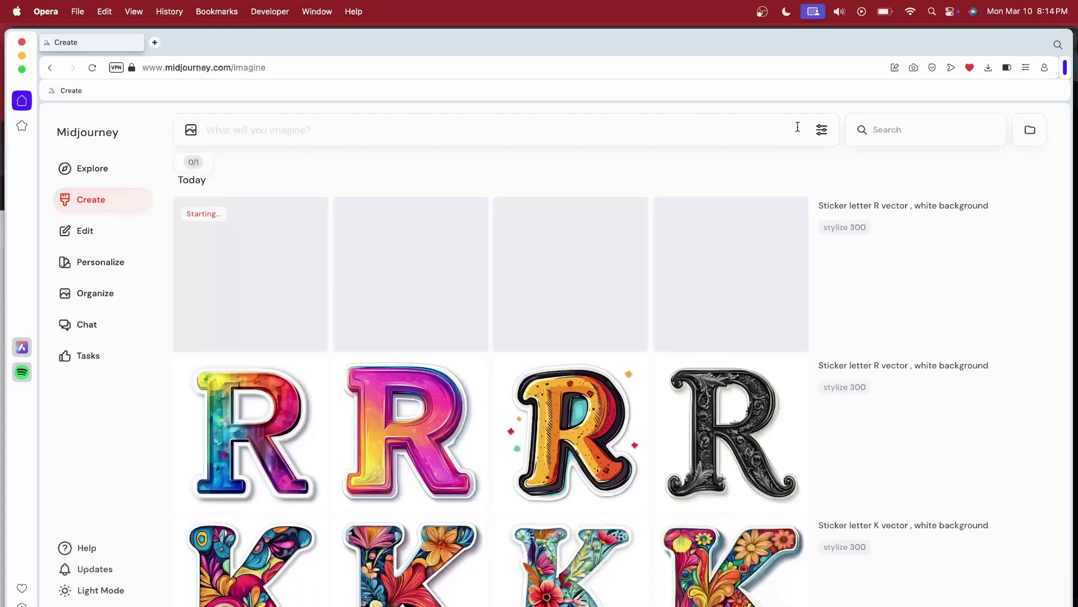
{"action": "left_click", "coordinate": [872, 209]}
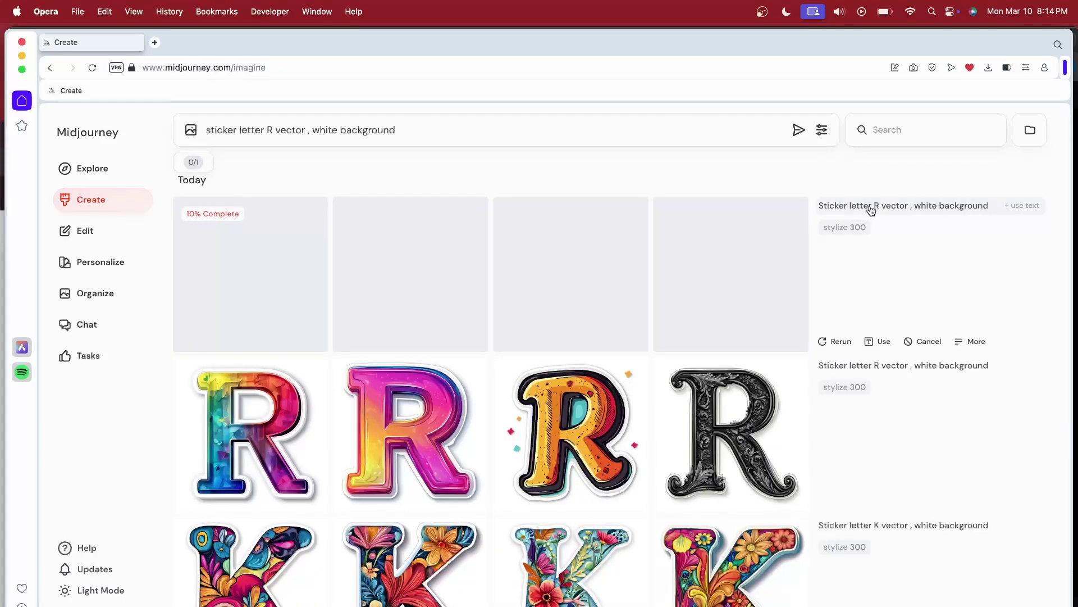
Step: Switch the generation speed to Turbo
{"action": "left_click", "coordinate": [821, 133]}
{"action": "left_click", "coordinate": [999, 431]}
{"action": "left_click", "coordinate": [821, 136]}
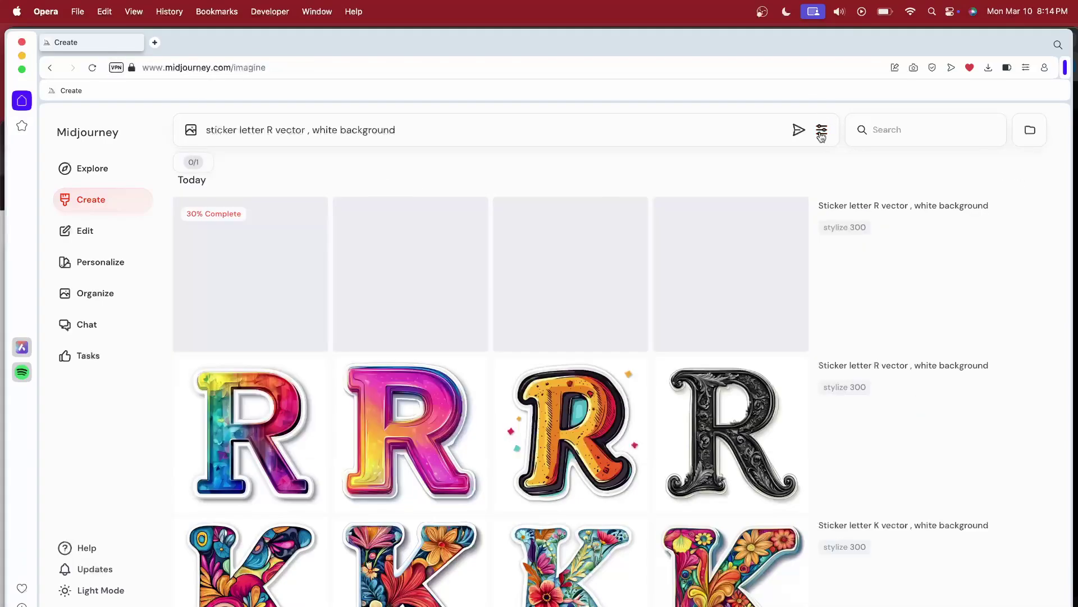
Step: Add ',botanical' after 'vector' in the R prompt, fix its spelling, and submit
{"action": "left_click", "coordinate": [306, 130]}
{"action": "type", "text": ","}
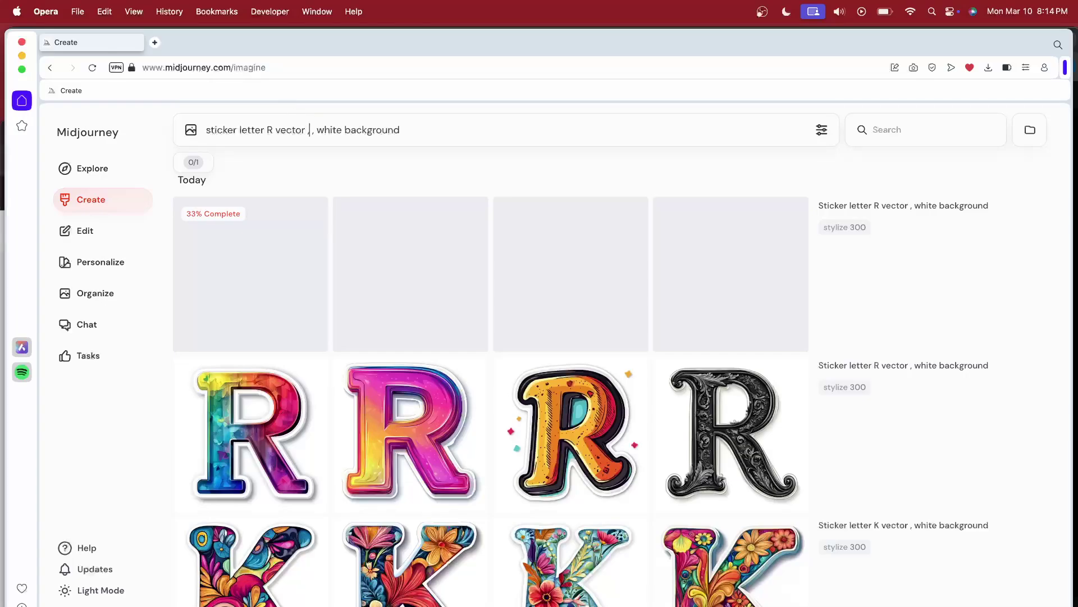
{"action": "type", "text": "boto"}
{"action": "key", "text": "BackSpace"}
{"action": "type", "text": "anical ,"}
{"action": "right_click", "coordinate": [326, 132]}
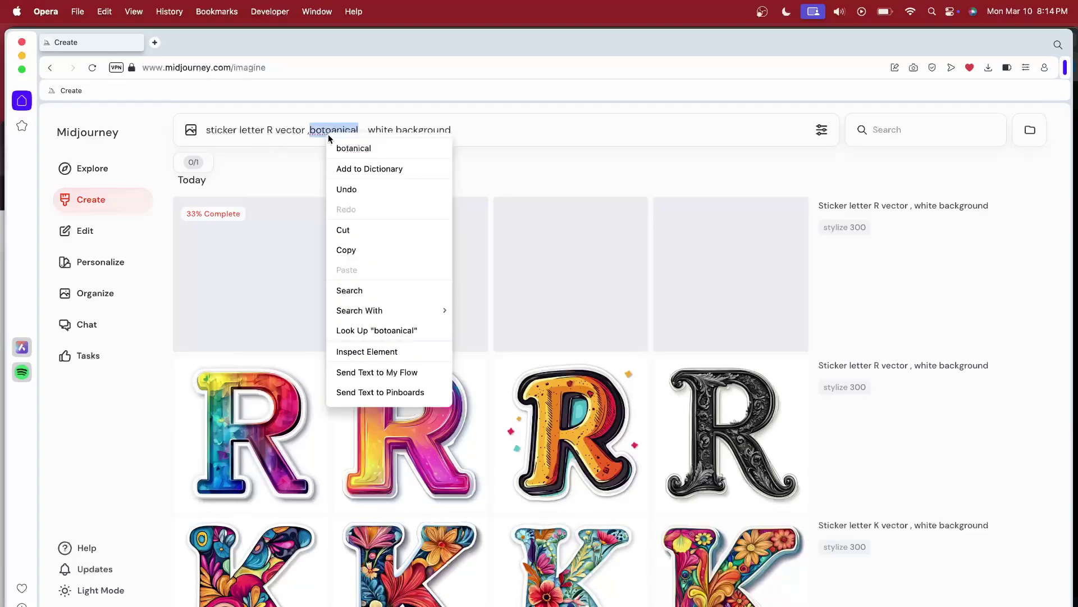
{"action": "left_click", "coordinate": [340, 147]}
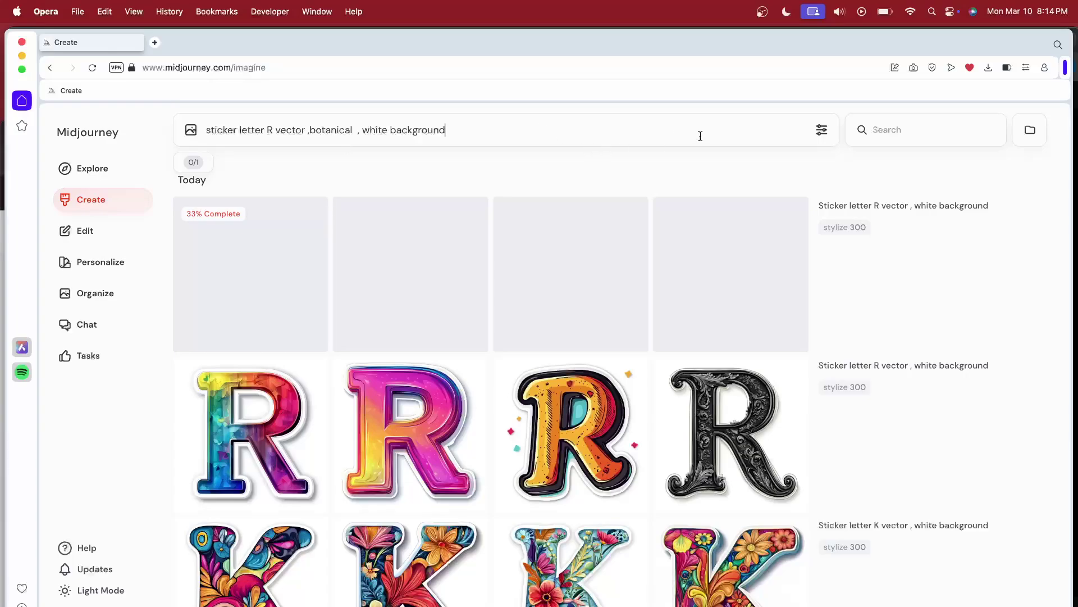
{"action": "key", "text": "Return"}
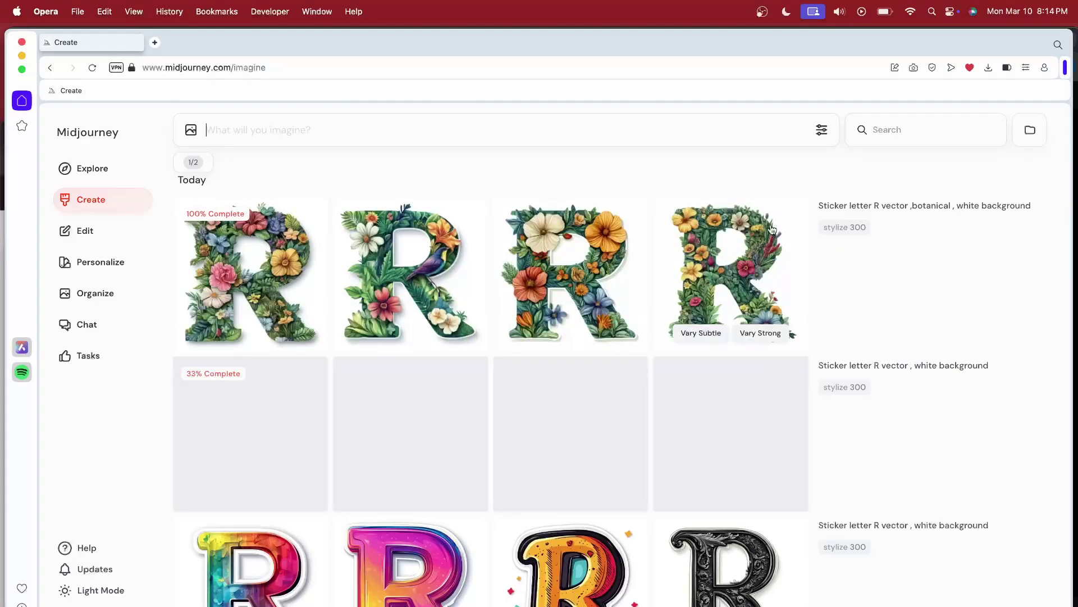
Step: Remove 'botanical' from the R prompt, raise Stylization to maximum, and generate
{"action": "left_click", "coordinate": [909, 208]}
{"action": "double_click", "coordinate": [332, 132]}
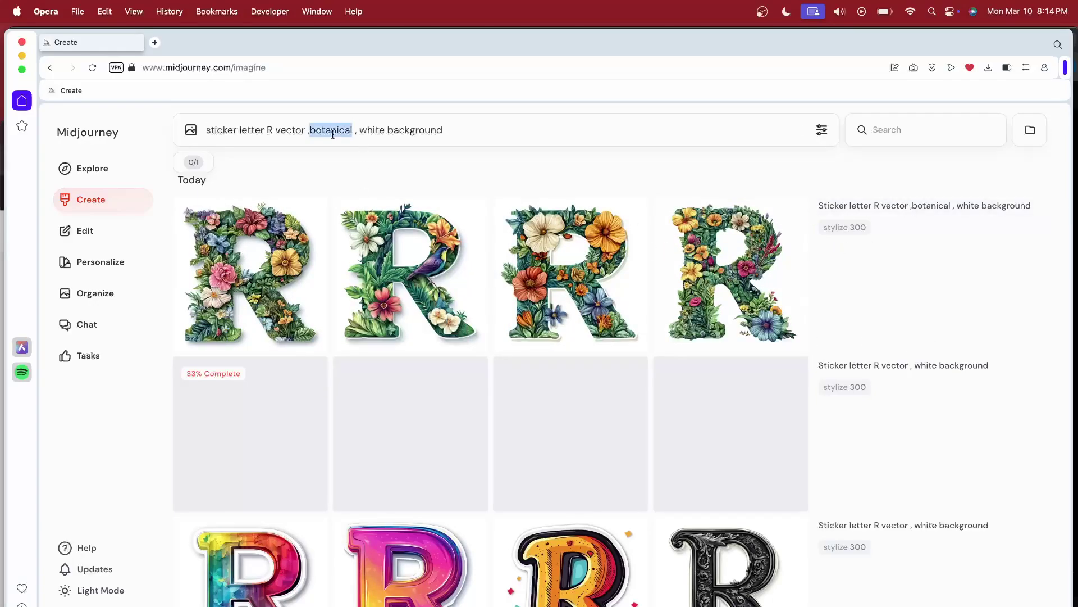
{"action": "key", "text": "BackSpace"}
{"action": "key", "text": "BackSpace"}
{"action": "key", "text": "BackSpace"}
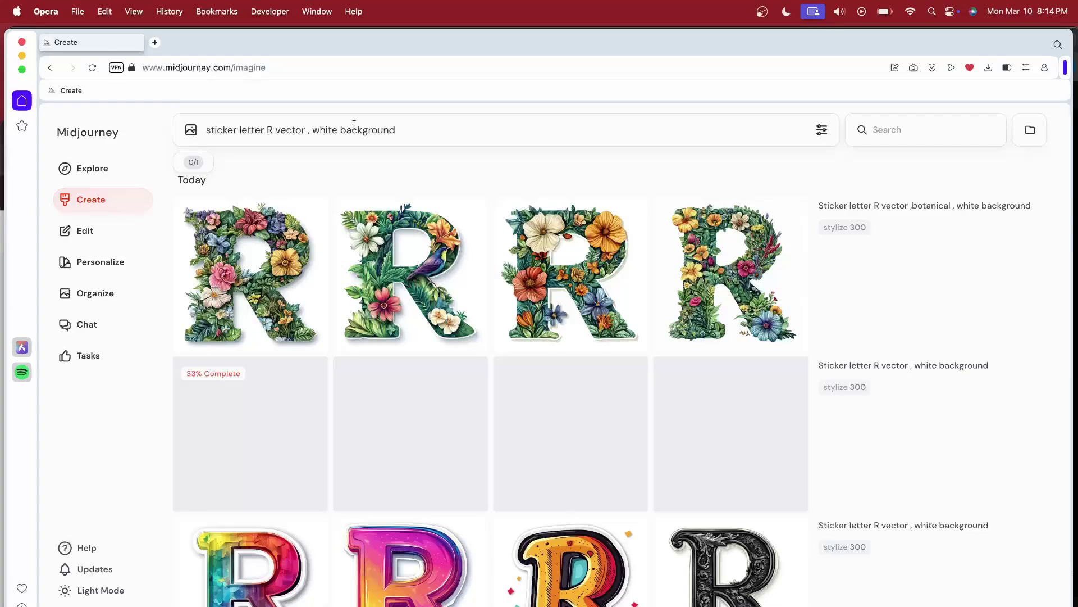
{"action": "left_click", "coordinate": [820, 136]}
{"action": "left_click_drag", "start_coordinate": [852, 222], "coordinate": [1022, 225]}
{"action": "left_click", "coordinate": [799, 131]}
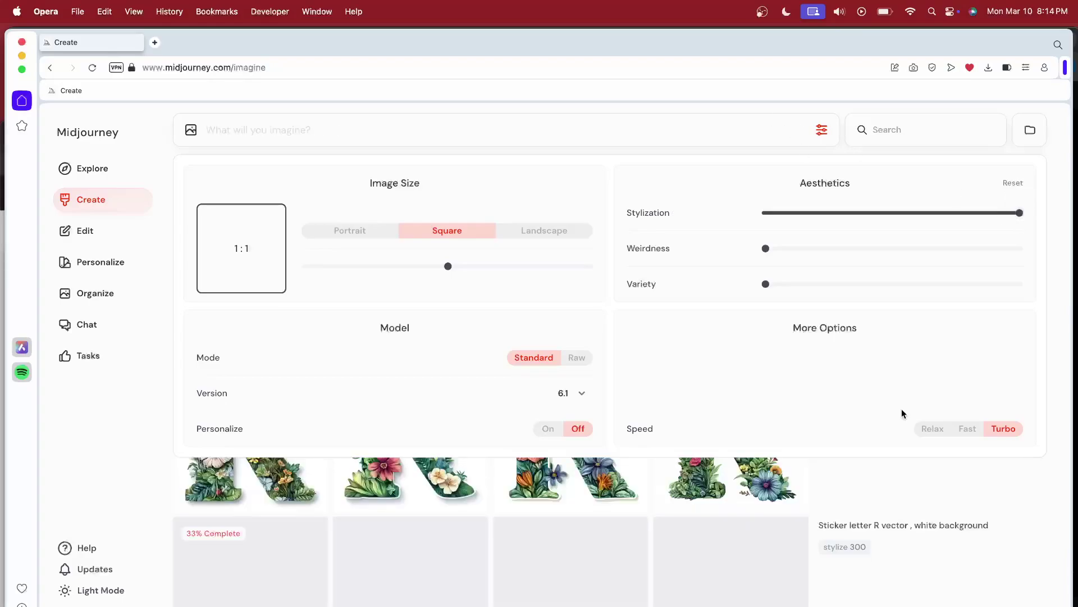
Step: Scroll the feed and view the painted R sticker at full size
{"action": "scroll", "coordinate": [770, 276], "scroll_direction": "down", "scroll_amount": 3}
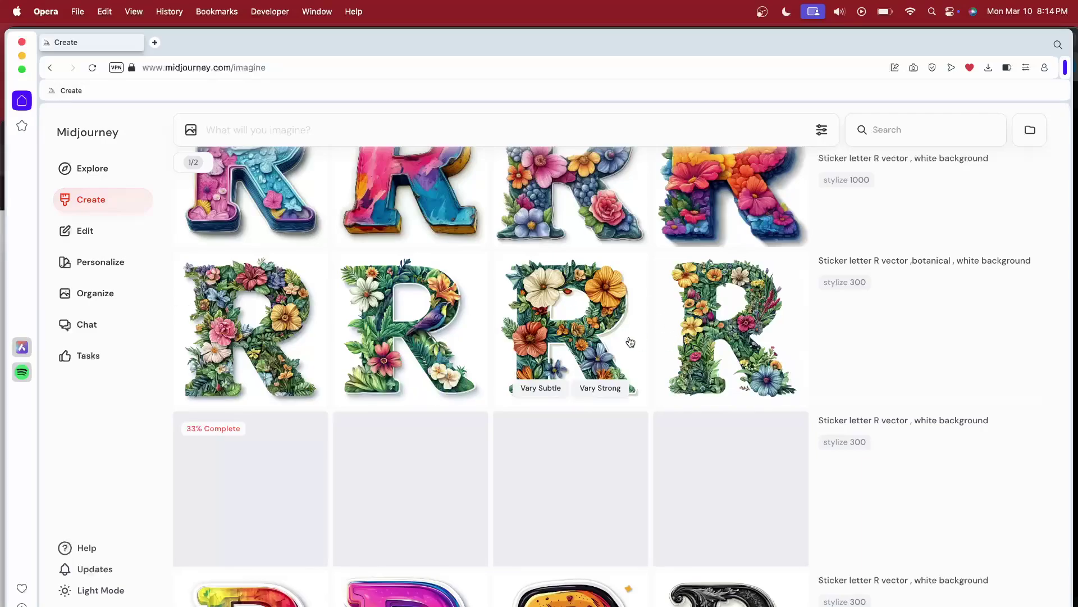
{"action": "left_click", "coordinate": [400, 270]}
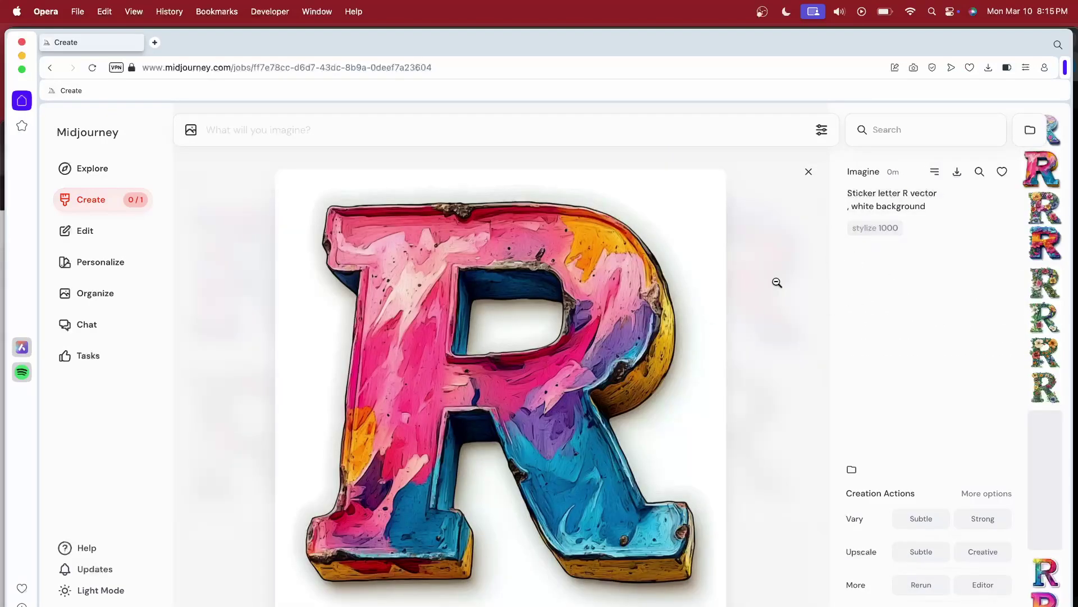
{"action": "left_click", "coordinate": [740, 307]}
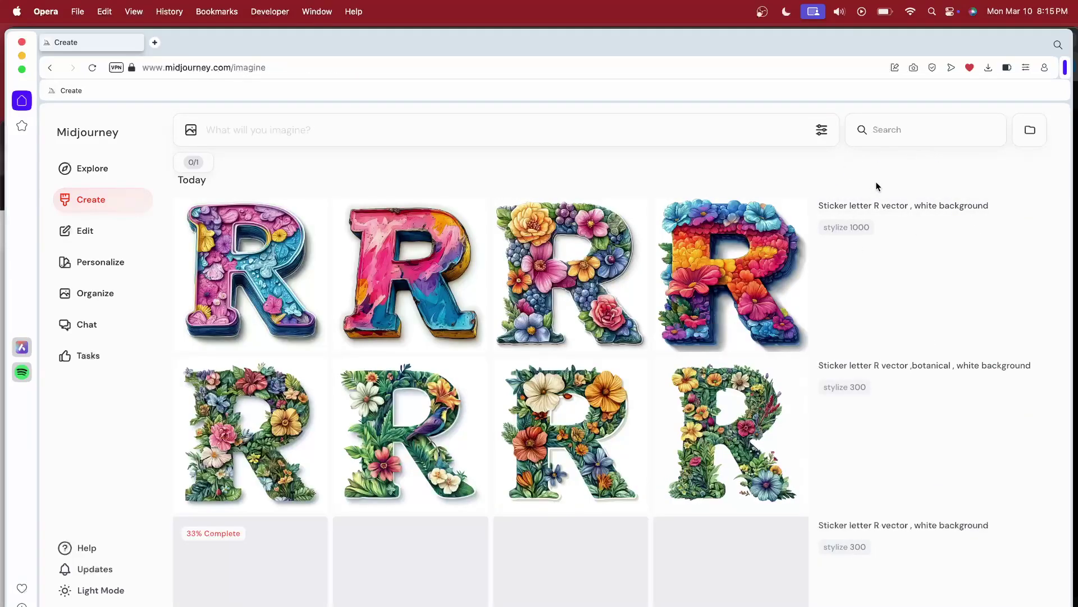
{"action": "scroll", "coordinate": [581, 411], "scroll_direction": "down", "scroll_amount": 3}
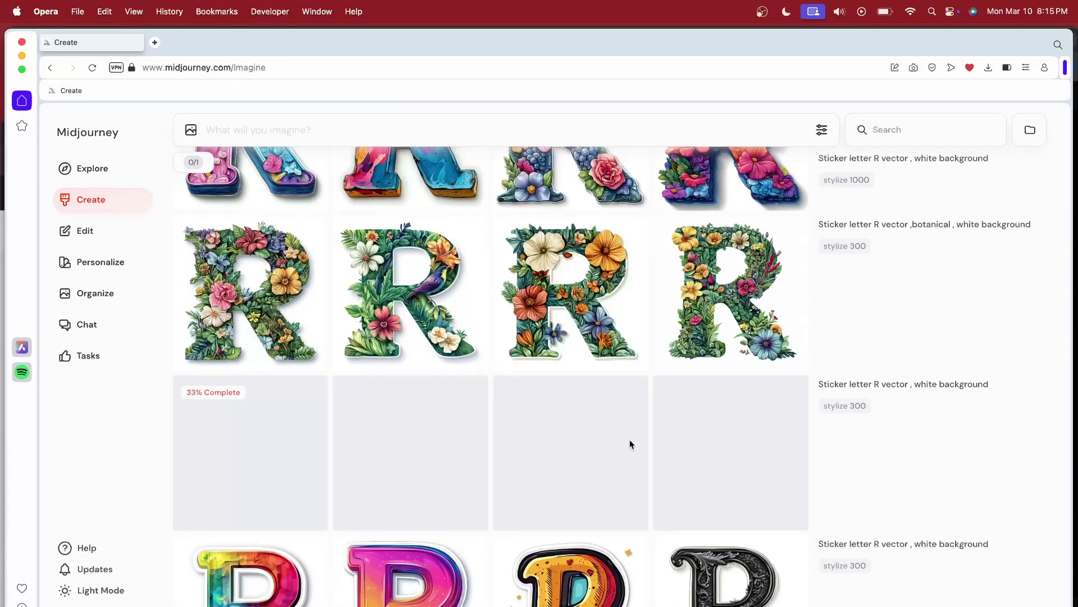
{"action": "mouse_move", "coordinate": [841, 428]}
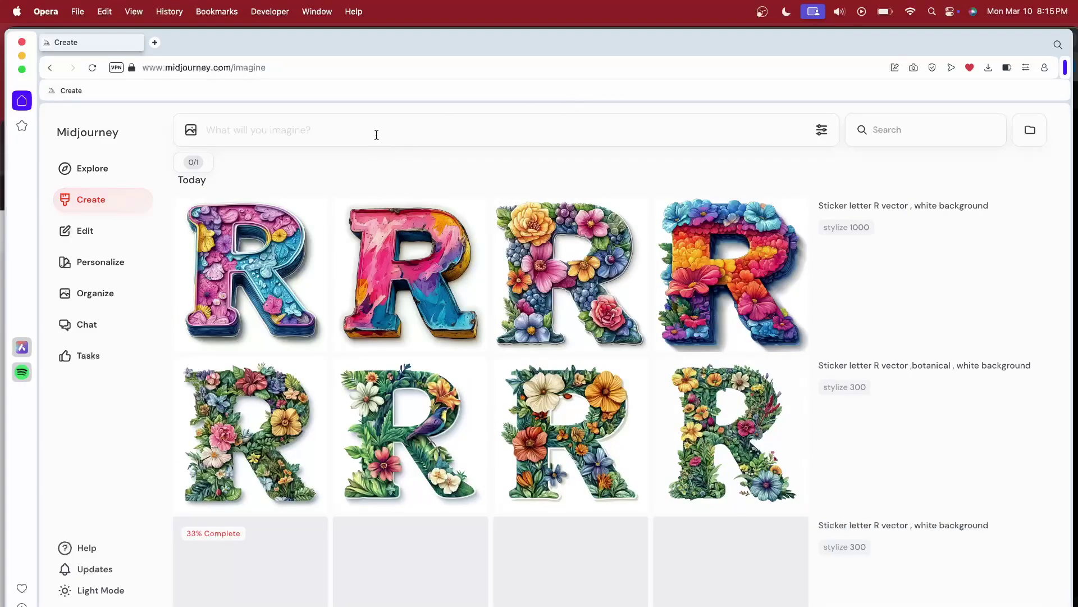
Step: Submit the sticker prompt with the letter changed from R to H, then to P
{"action": "left_click", "coordinate": [842, 206]}
{"action": "left_click", "coordinate": [270, 131]}
{"action": "key", "text": "BackSpace"}
{"action": "type", "text": "H"}
{"action": "key", "text": "Return"}
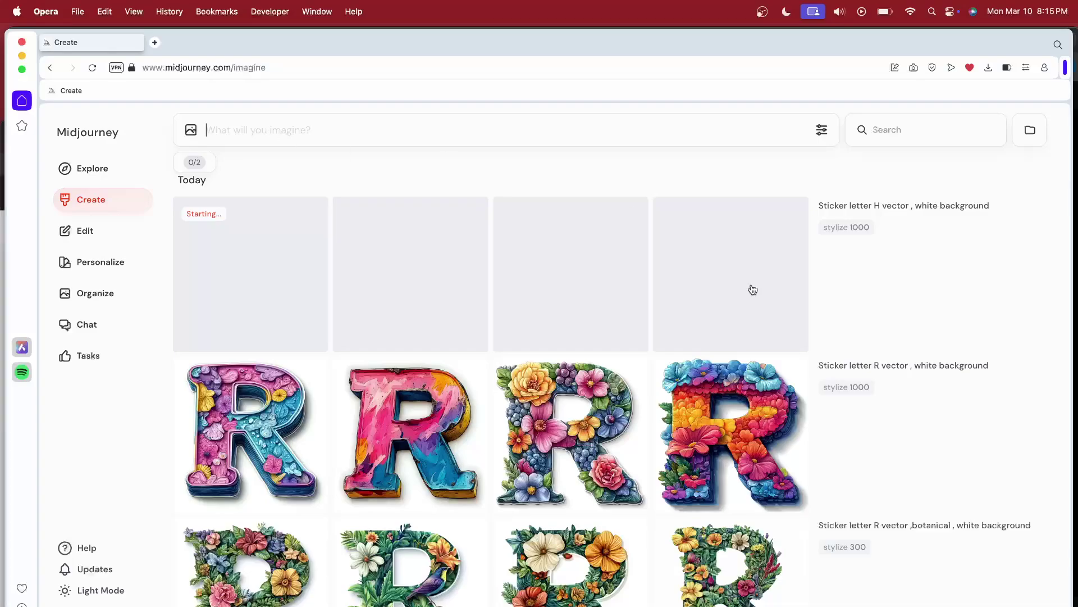
{"action": "left_click", "coordinate": [850, 207]}
{"action": "left_click", "coordinate": [274, 130]}
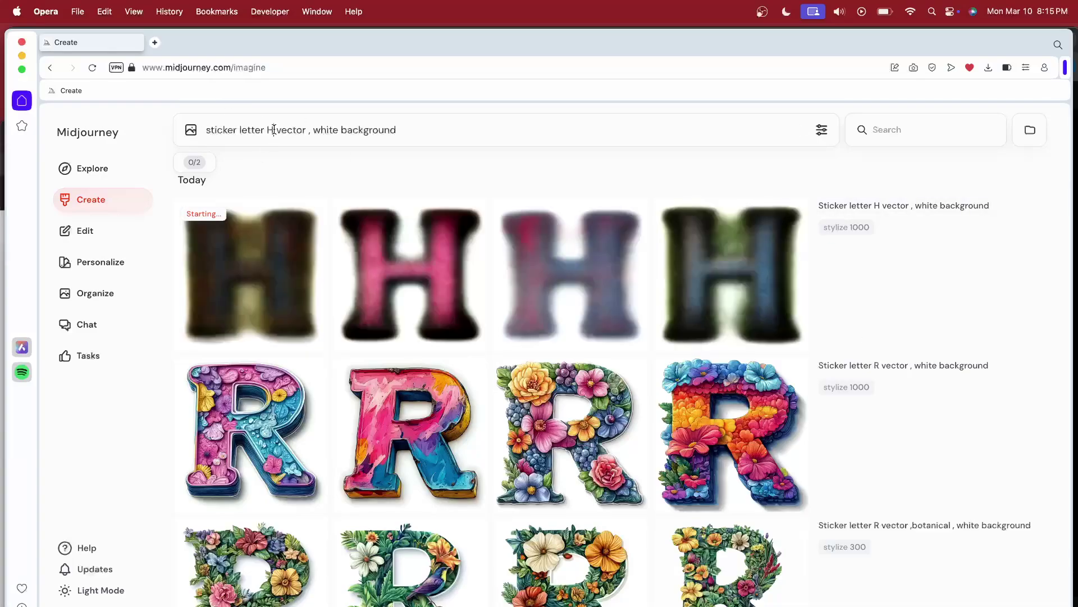
{"action": "key", "text": "BackSpace"}
{"action": "type", "text": "P"}
{"action": "key", "text": "Return"}
Step: Submit Q and 'Number 1' versions of the sticker prompt, clearing a stray backslash
{"action": "left_click", "coordinate": [856, 207]}
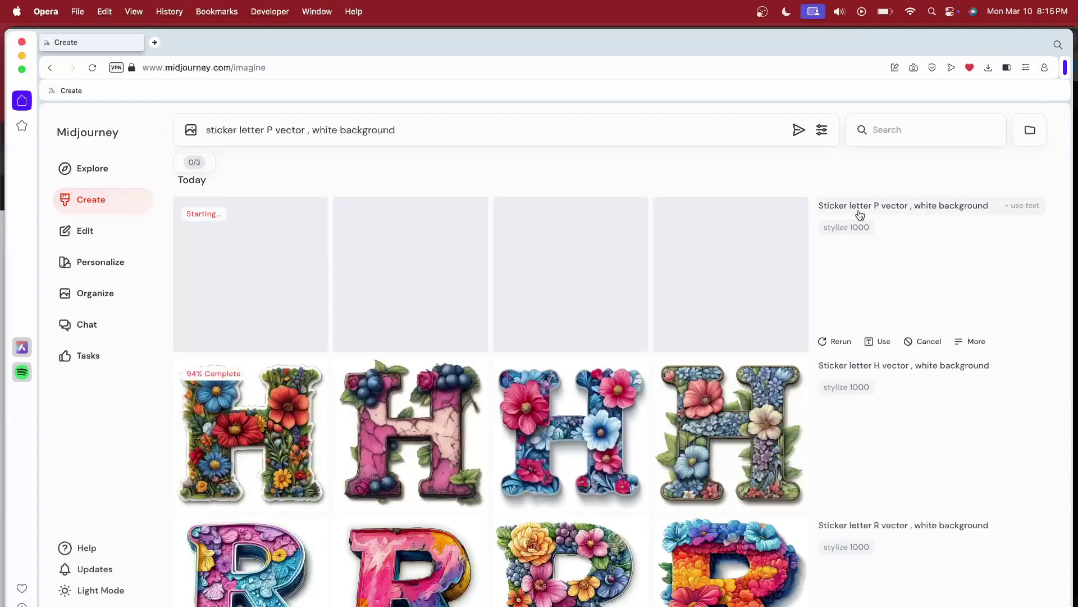
{"action": "left_click", "coordinate": [273, 130]}
{"action": "key", "text": "BackSpace"}
{"action": "type", "text": "Q"}
{"action": "key", "text": "Return"}
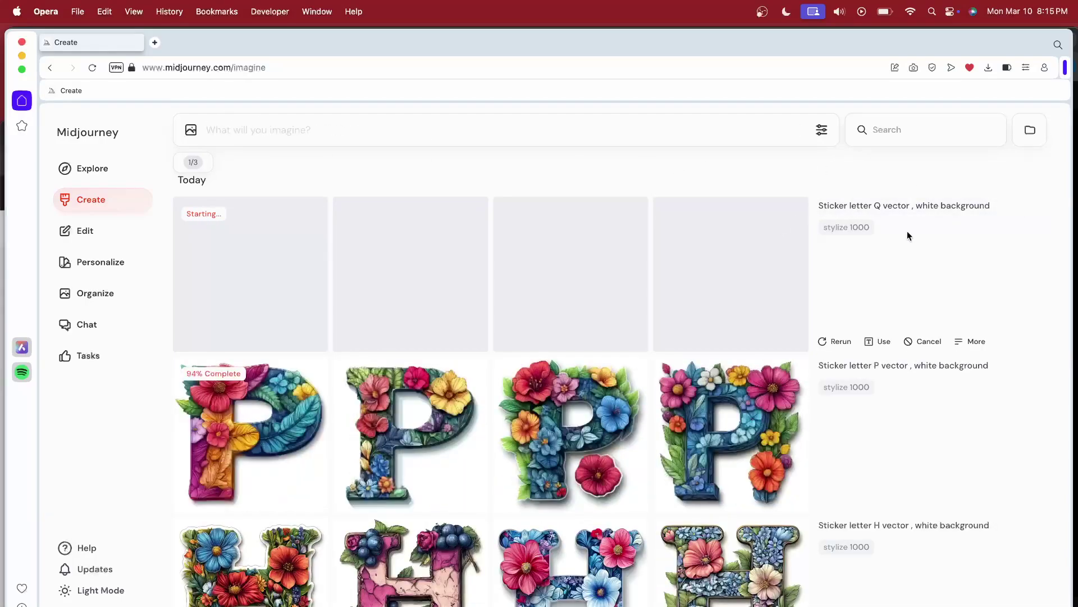
{"action": "left_click", "coordinate": [904, 207]}
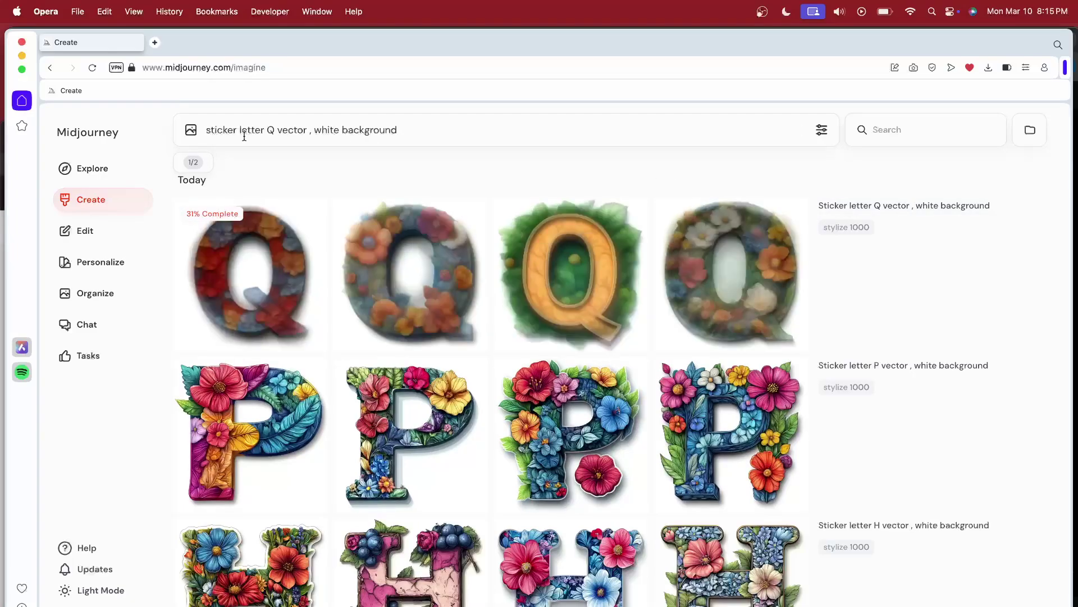
{"action": "left_click", "coordinate": [275, 130]}
{"action": "key", "text": "BackSpace"}
{"action": "key", "text": "BackSpace"}
{"action": "key", "text": "BackSpace"}
{"action": "key", "text": "BackSpace"}
{"action": "key", "text": "BackSpace"}
{"action": "key", "text": "BackSpace"}
{"action": "key", "text": "BackSpace"}
{"action": "key", "text": "BackSpace"}
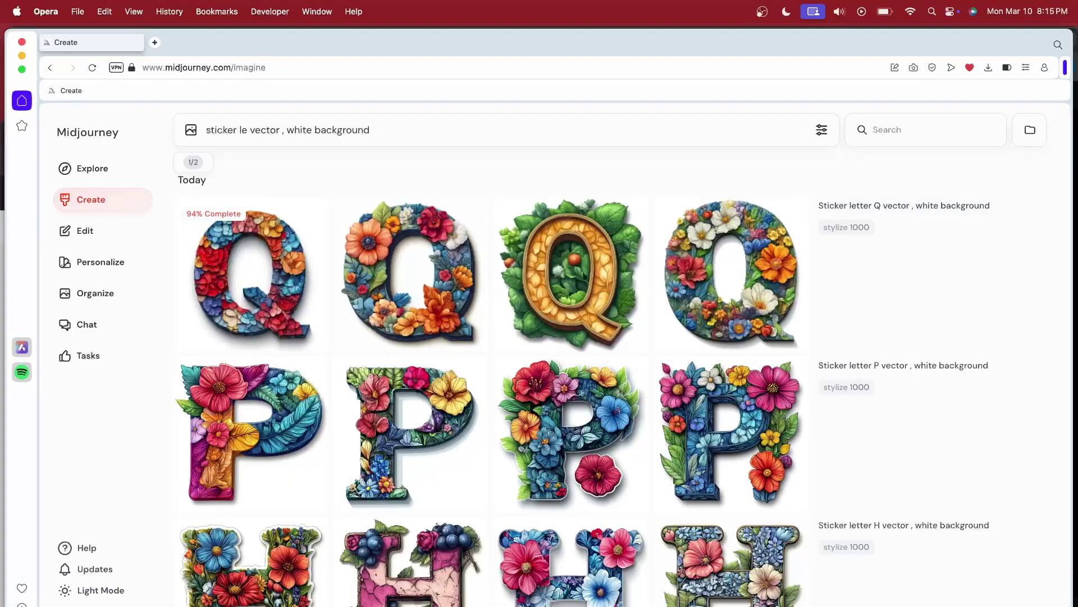
{"action": "type", "text": "Num"}
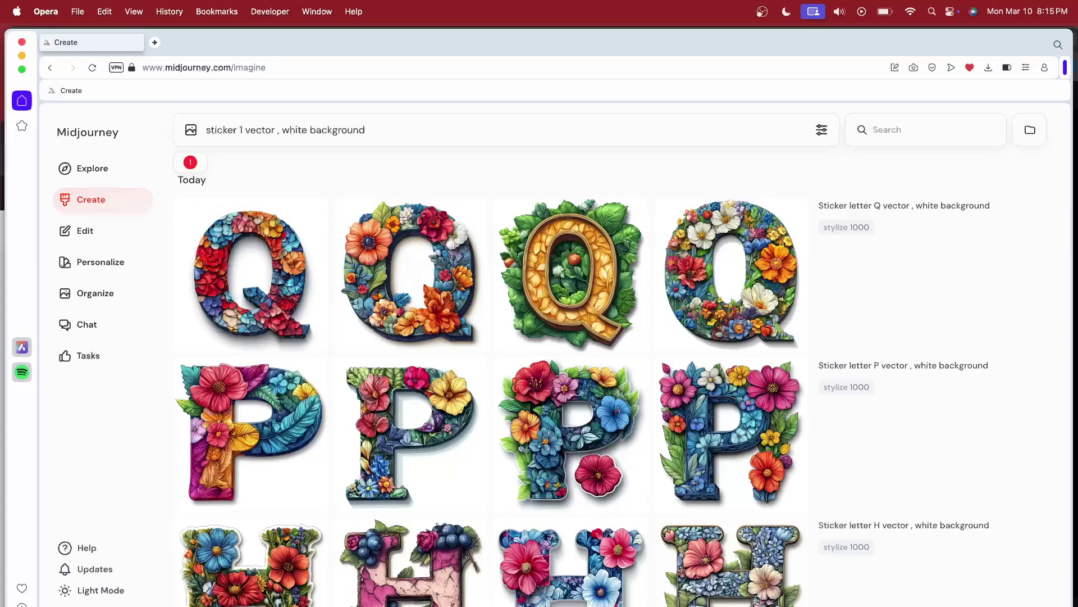
{"action": "type", "text": "ber 1"}
{"action": "key", "text": "Return"}
{"action": "type", "text": "\\"}
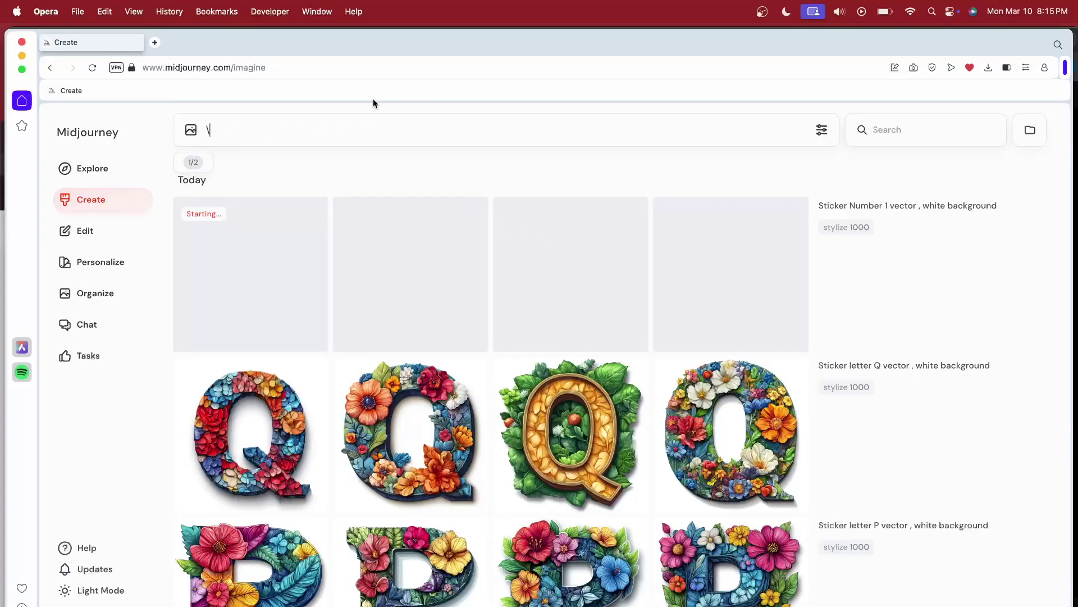
{"action": "key", "text": "BackSpace"}
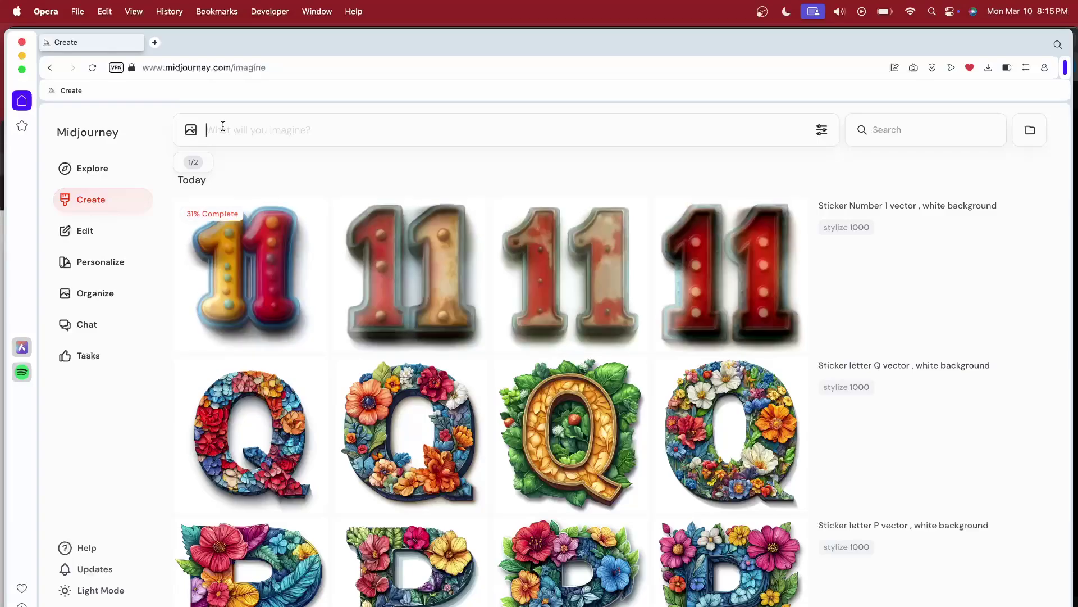
{"action": "mouse_move", "coordinate": [527, 254]}
{"action": "left_click", "coordinate": [841, 207]}
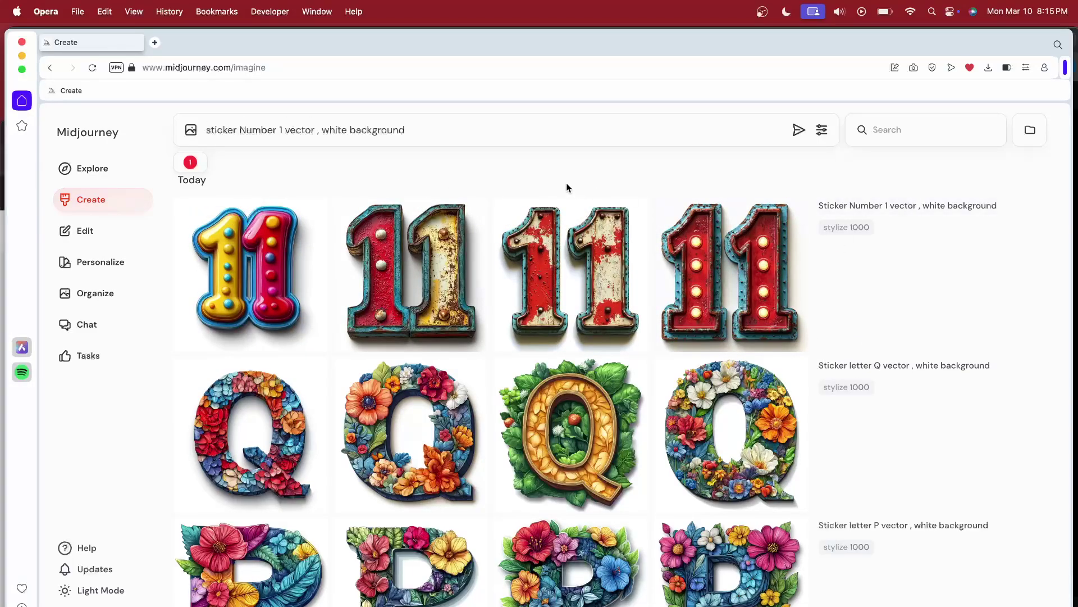
Step: Change 'Number 1' to 'Number 2' in the prompt and submit it
{"action": "left_click", "coordinate": [282, 129]}
{"action": "key", "text": "BackSpace"}
{"action": "type", "text": "2"}
{"action": "key", "text": "Return"}
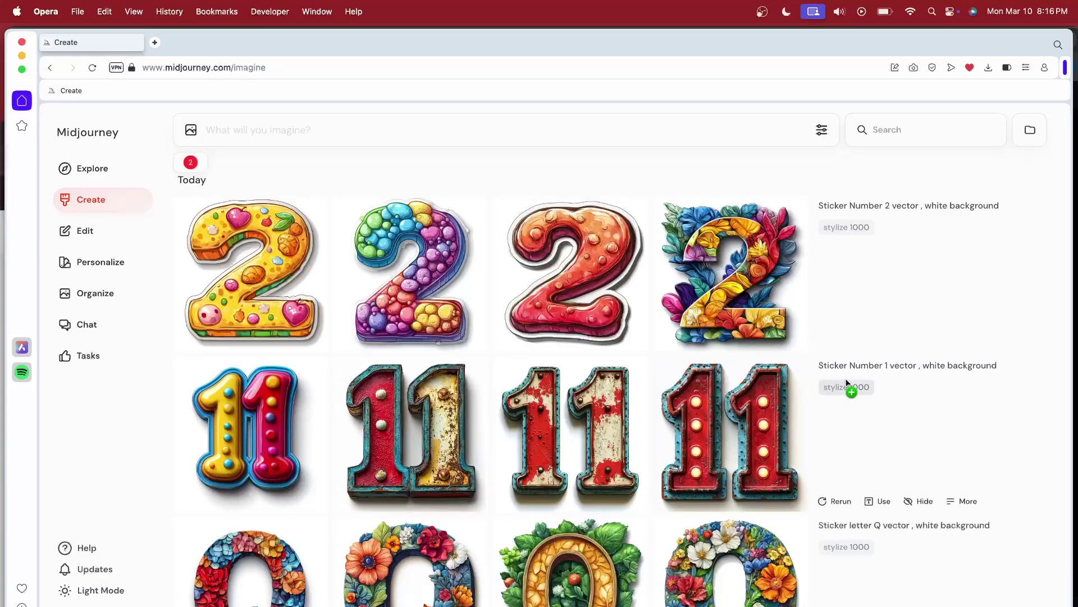
{"action": "scroll", "coordinate": [847, 383], "scroll_direction": "down", "scroll_amount": 4}
{"action": "scroll", "coordinate": [847, 384], "scroll_direction": "up", "scroll_amount": 4}
Step: Reuse the Number 2 prompt as 'Sticker Number S vector' and submit it
{"action": "left_click", "coordinate": [902, 205]}
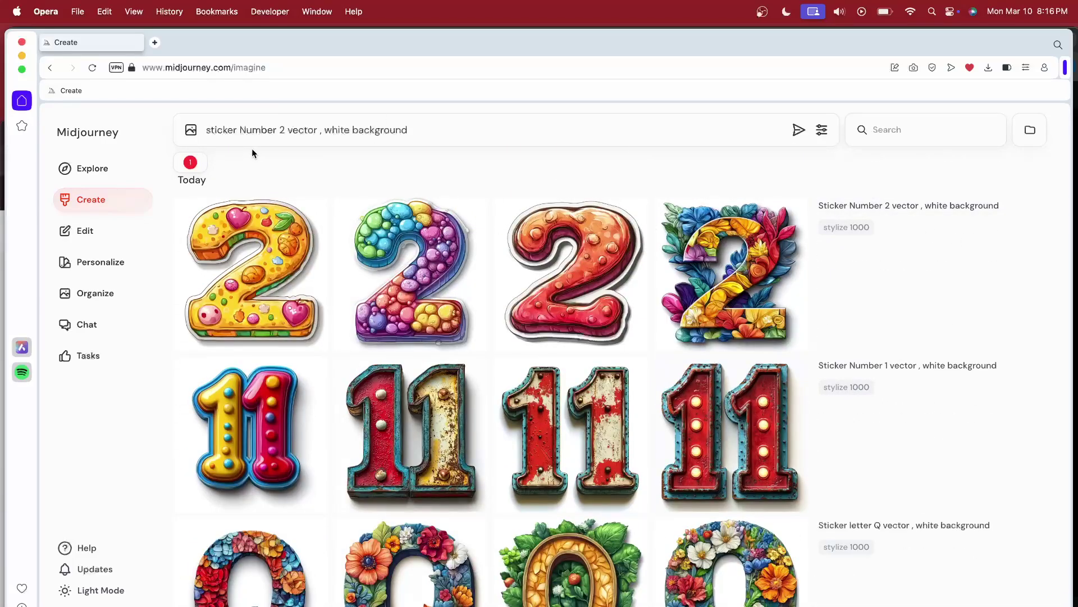
{"action": "left_click", "coordinate": [284, 127]}
{"action": "key", "text": "BackSpace"}
{"action": "type", "text": "S"}
{"action": "key", "text": "Return"}
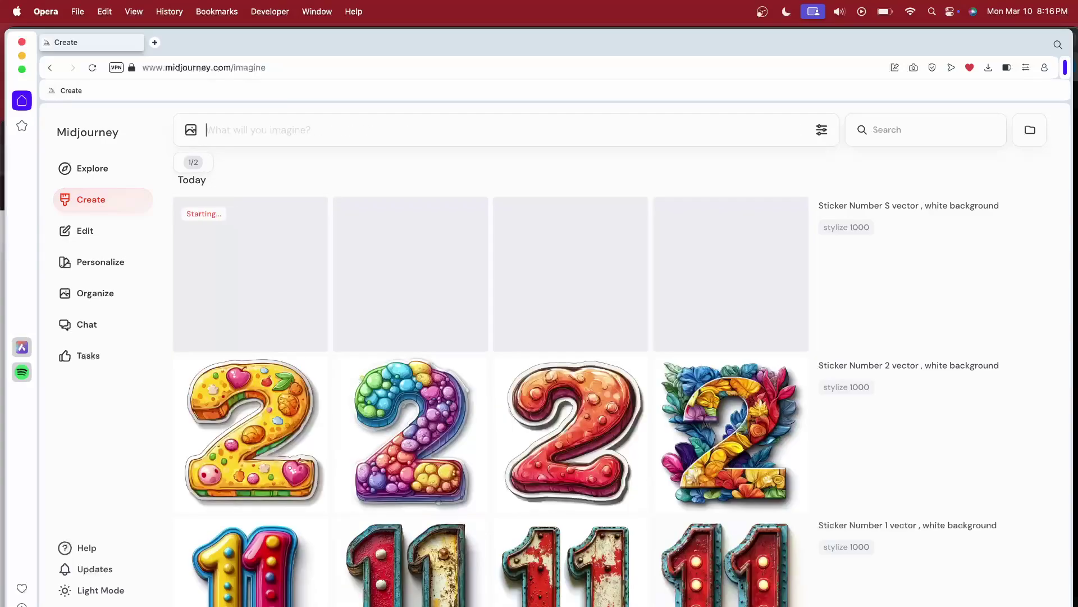
{"action": "mouse_move", "coordinate": [836, 293]}
{"action": "left_click", "coordinate": [881, 214]}
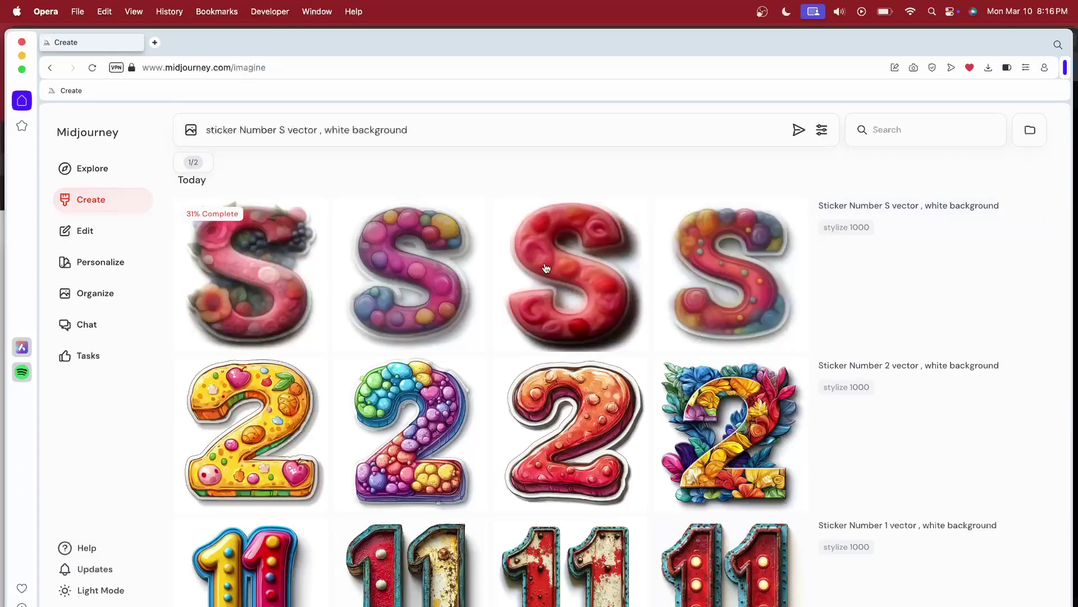
Step: Add ',fruit' after 'vector' in the S prompt, submit, and preview the third berry S image
{"action": "mouse_move", "coordinate": [555, 251]}
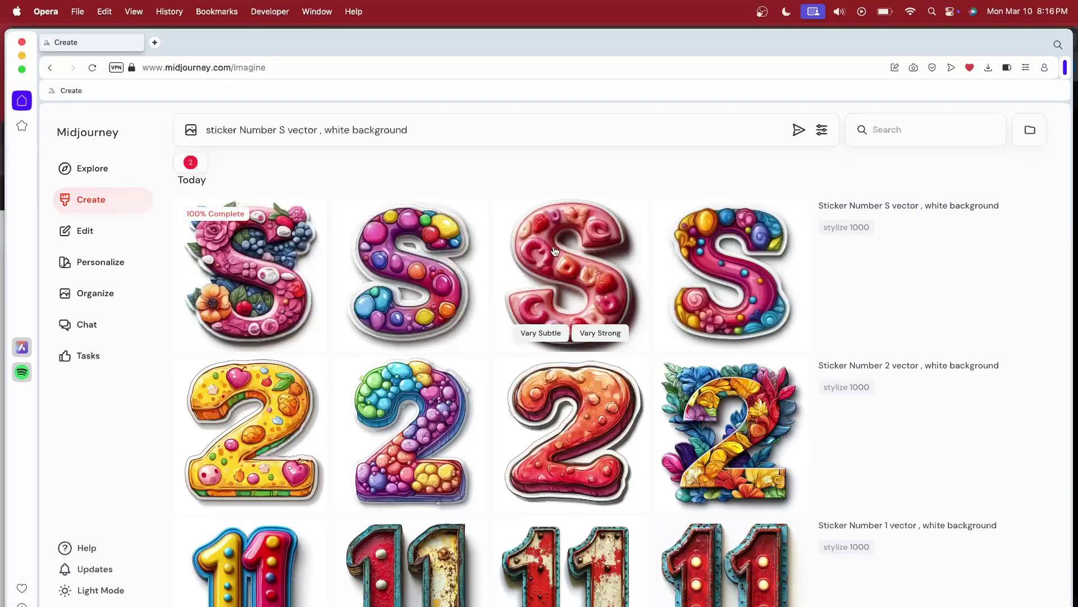
{"action": "mouse_move", "coordinate": [842, 294]}
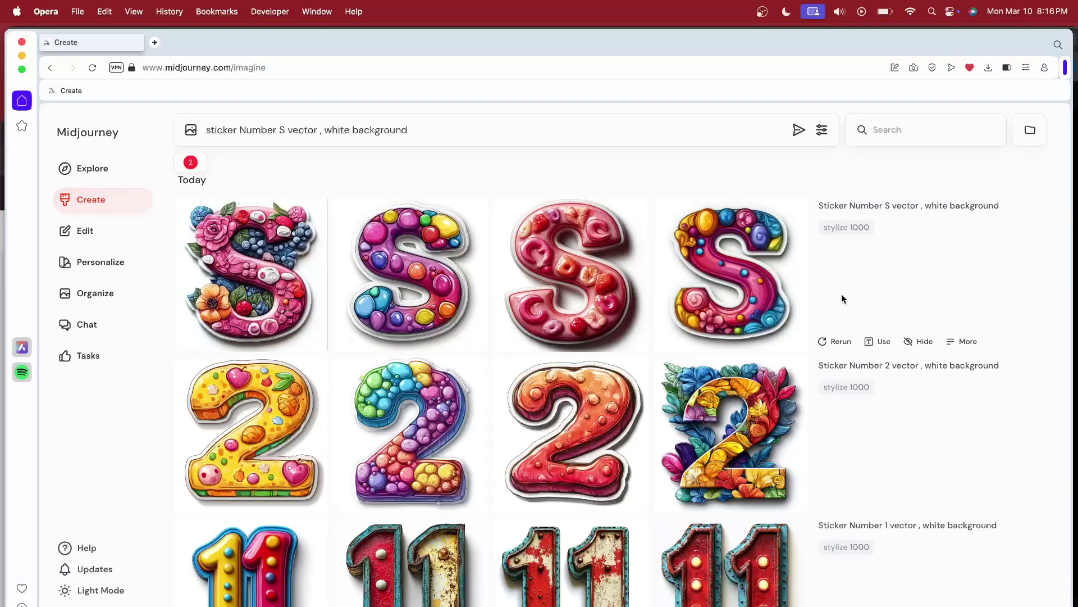
{"action": "left_click", "coordinate": [317, 130]}
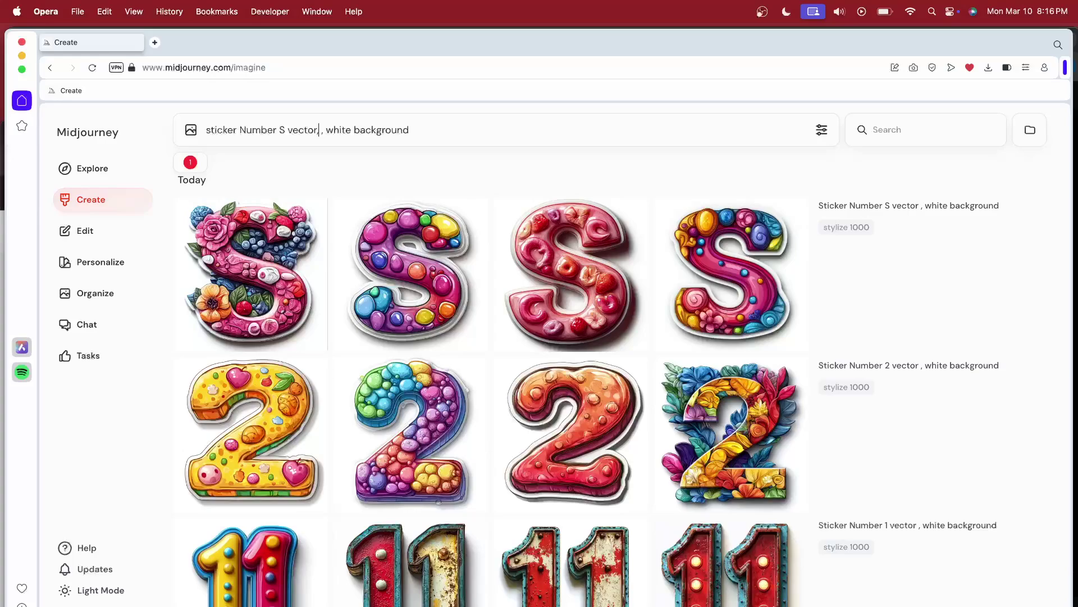
{"action": "type", "text": ",fruit"}
{"action": "key", "text": "Return"}
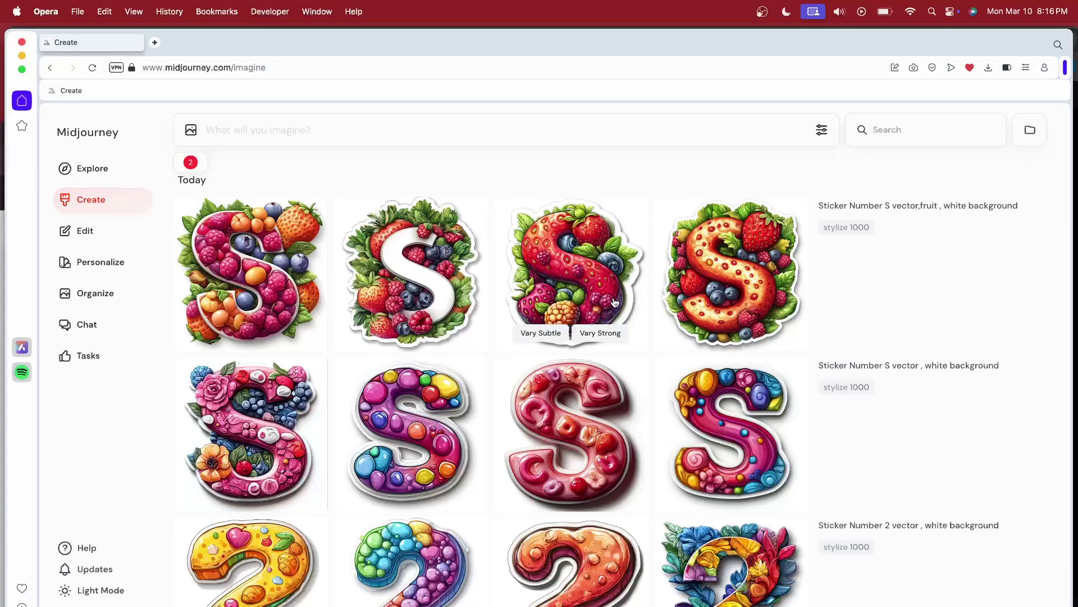
{"action": "left_click", "coordinate": [537, 299]}
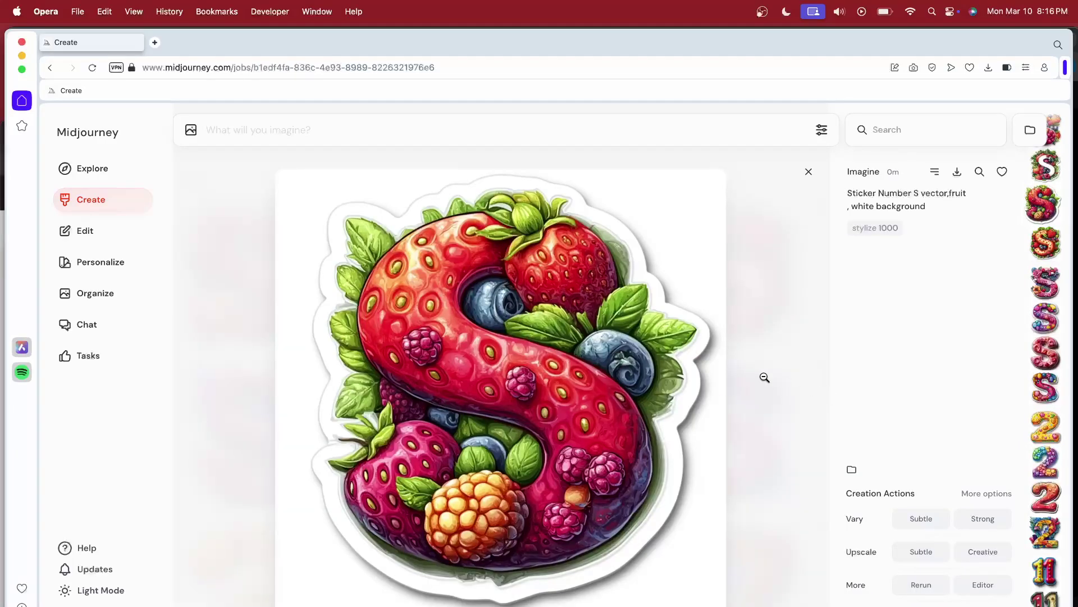
{"action": "key", "text": "Escape"}
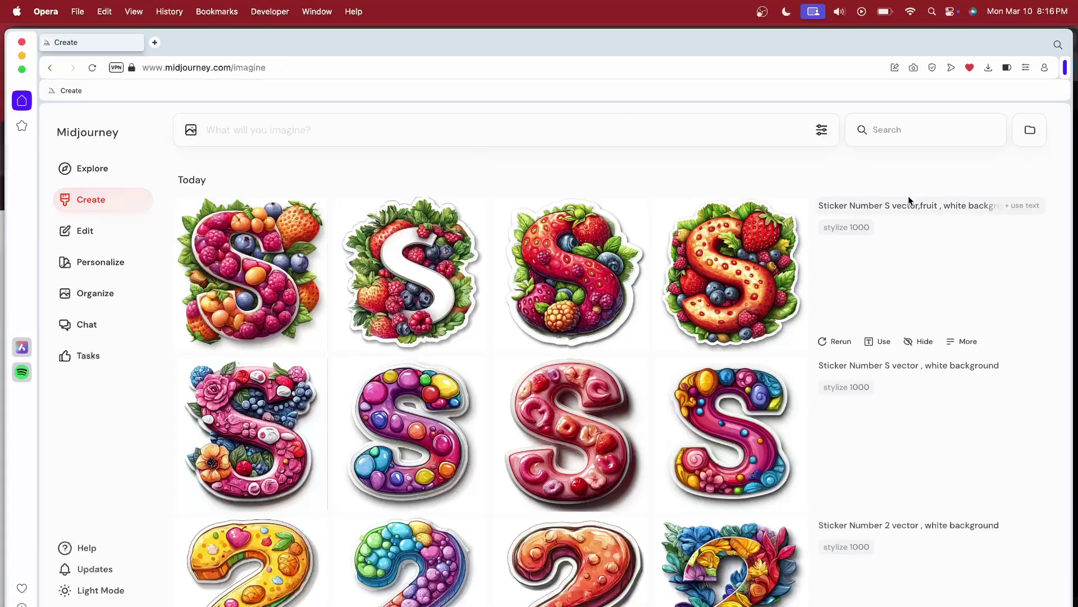
Step: Replace 'fruit' with 'Sports' in the S prompt and submit
{"action": "left_click", "coordinate": [897, 212]}
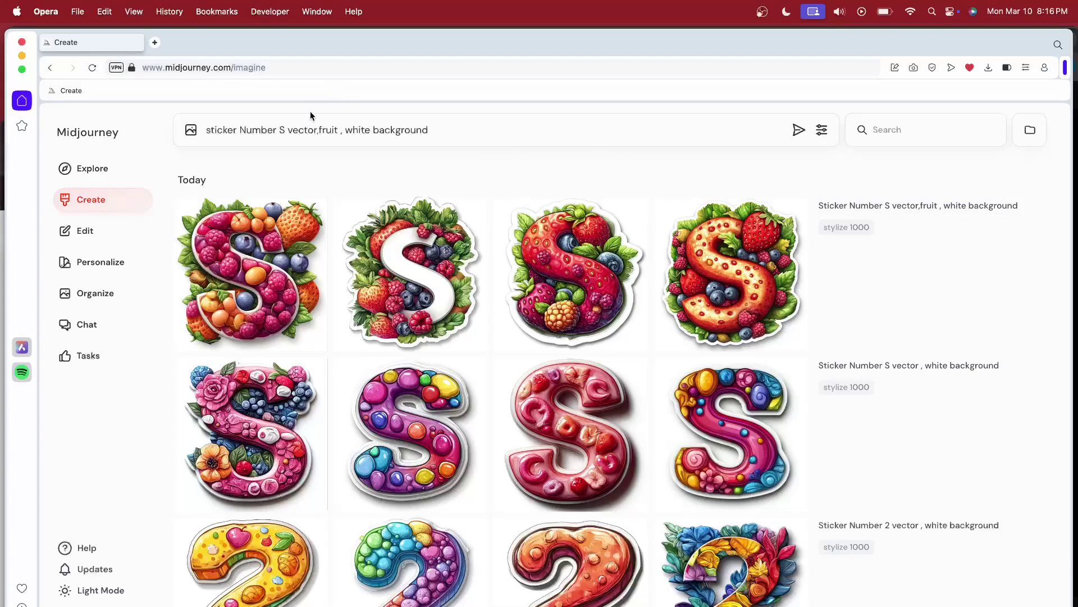
{"action": "double_click", "coordinate": [330, 129]}
{"action": "key", "text": "BackSpace"}
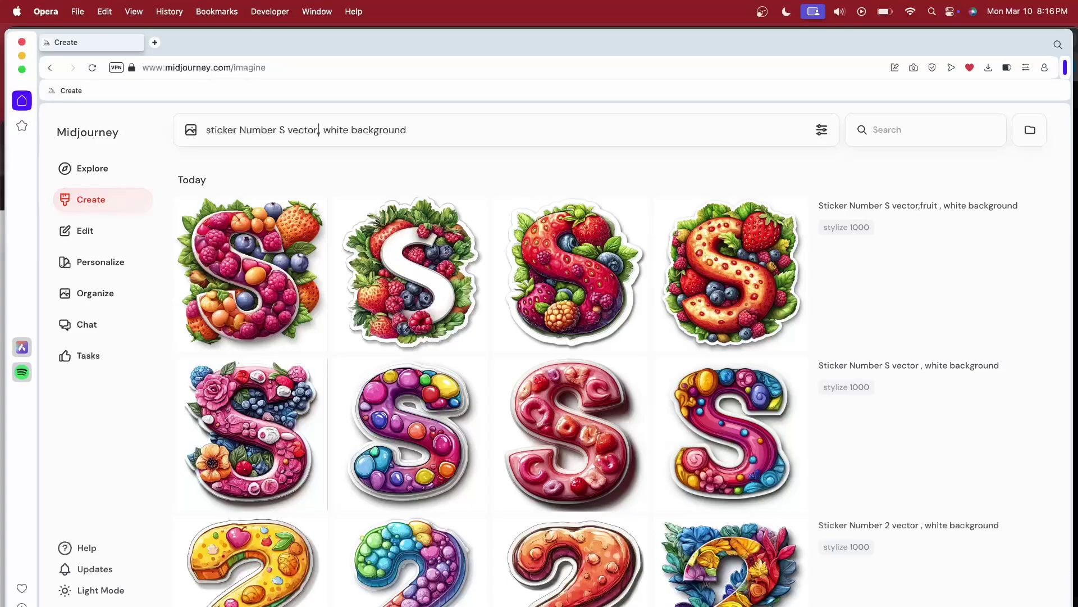
{"action": "type", "text": "Sports,"}
{"action": "key", "text": "Return"}
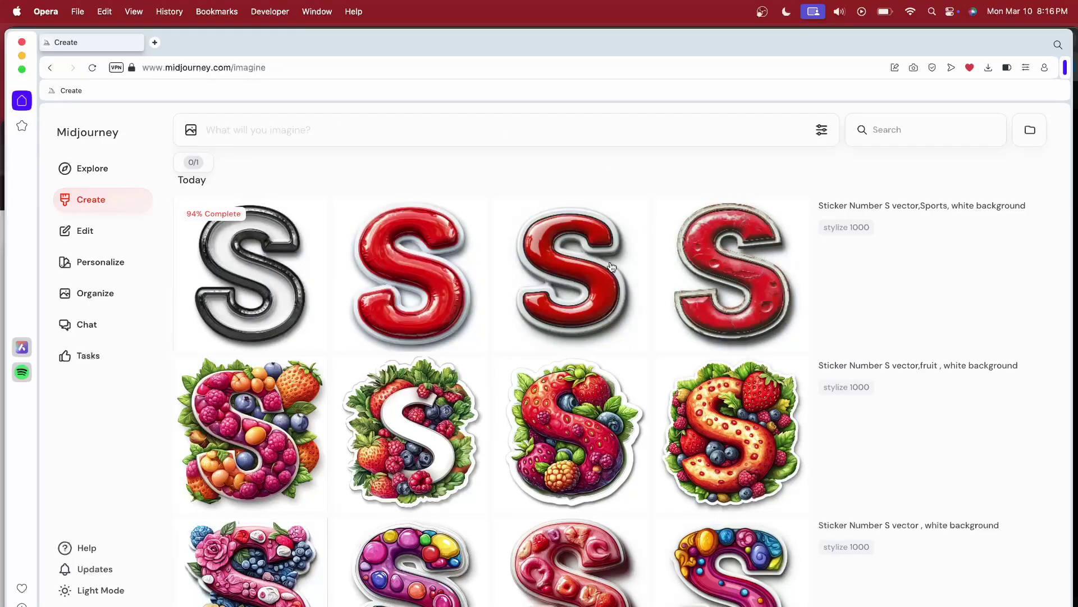
Step: Change the Sports prompt's S to M and submit
{"action": "left_click", "coordinate": [885, 204]}
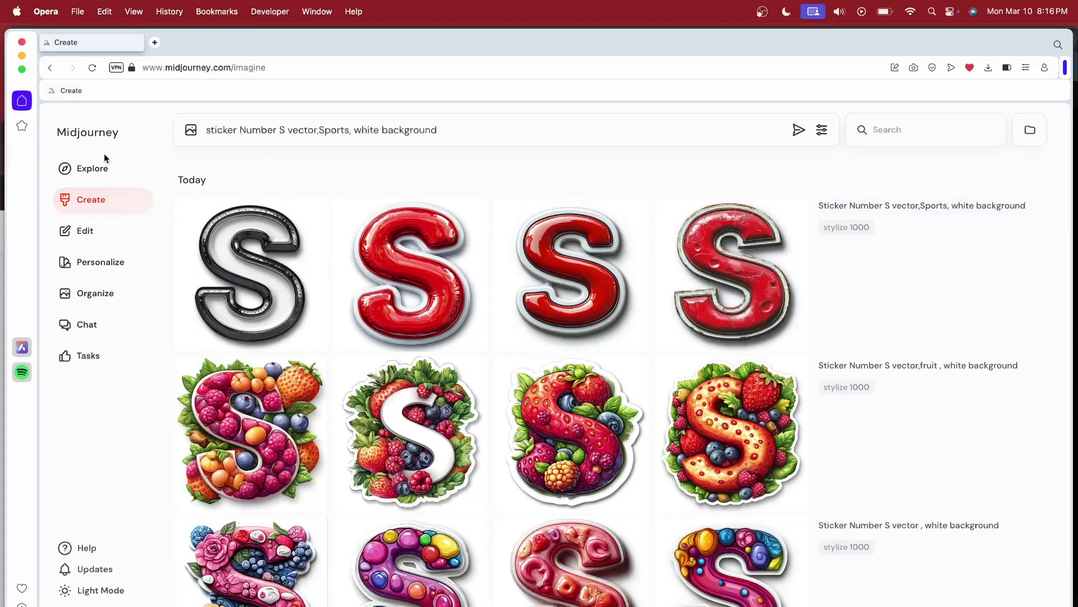
{"action": "key", "text": "Right"}
{"action": "key", "text": "BackSpace"}
{"action": "type", "text": "M"}
{"action": "key", "text": "Return"}
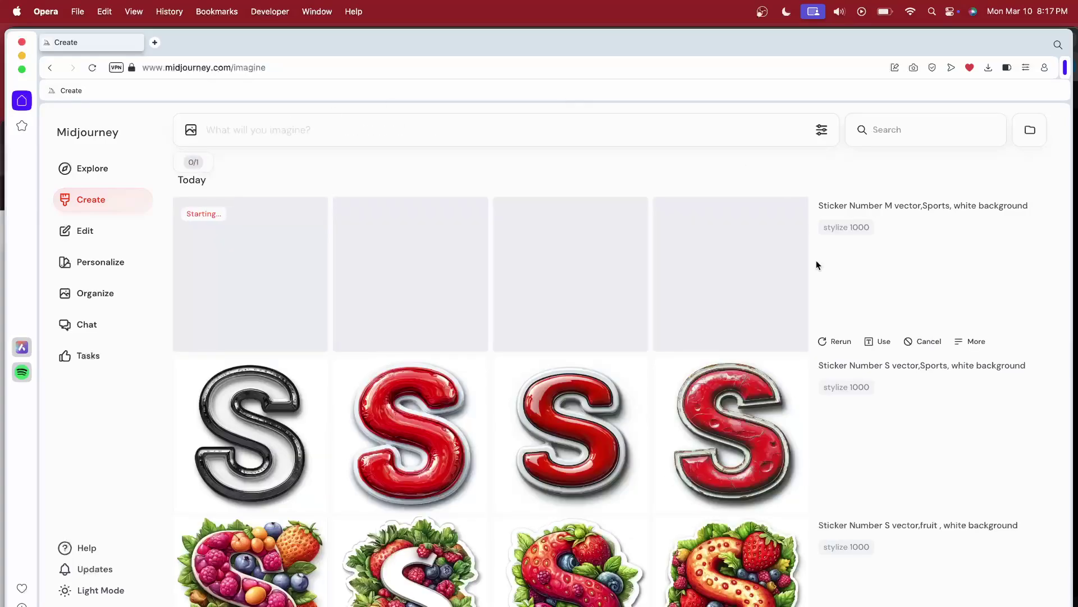
Step: View the Sports M images full size, from the rugby player through the rest
{"action": "left_click", "coordinate": [908, 205]}
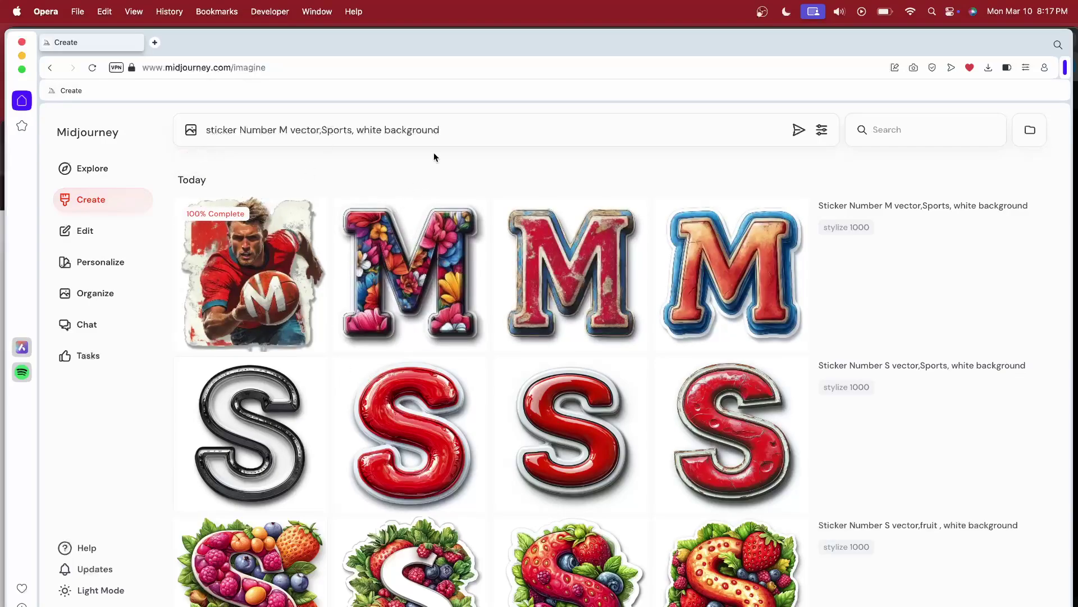
{"action": "mouse_move", "coordinate": [641, 283]}
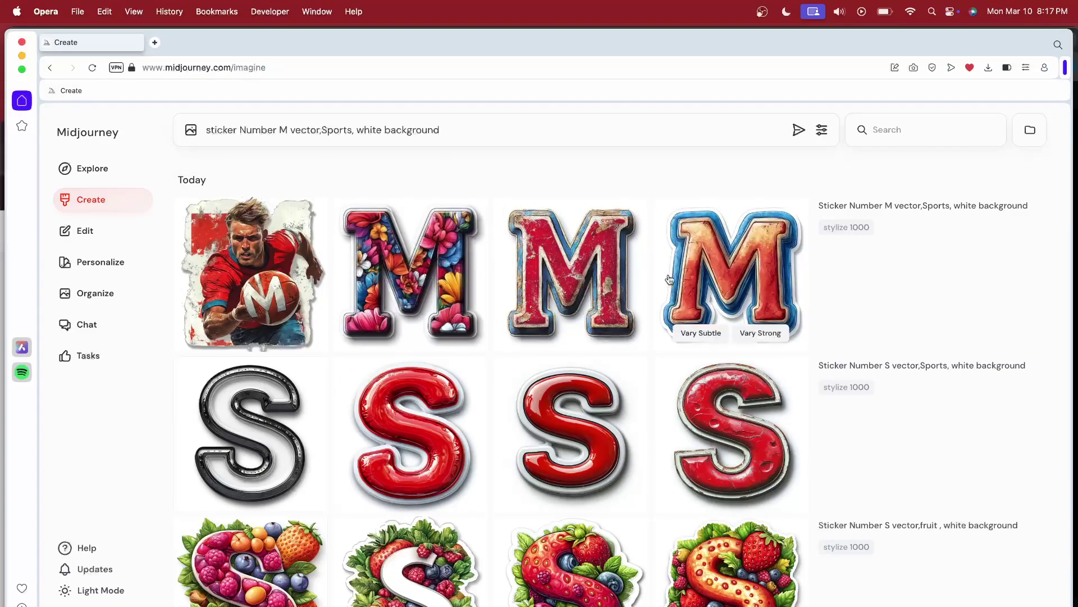
{"action": "left_click", "coordinate": [275, 254]}
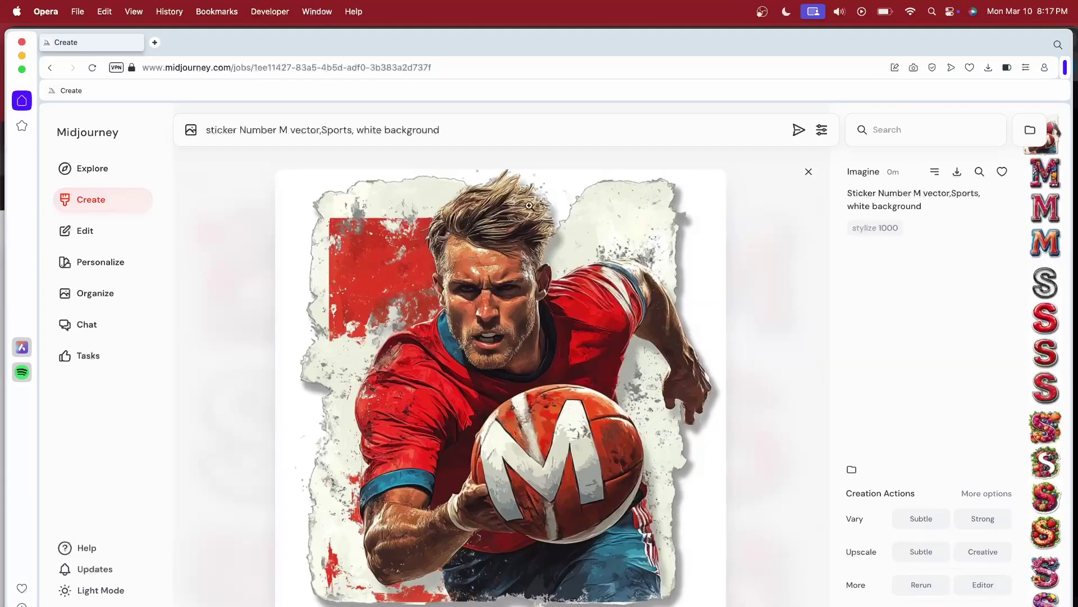
{"action": "key", "text": "Down"}
{"action": "key", "text": "Down"}
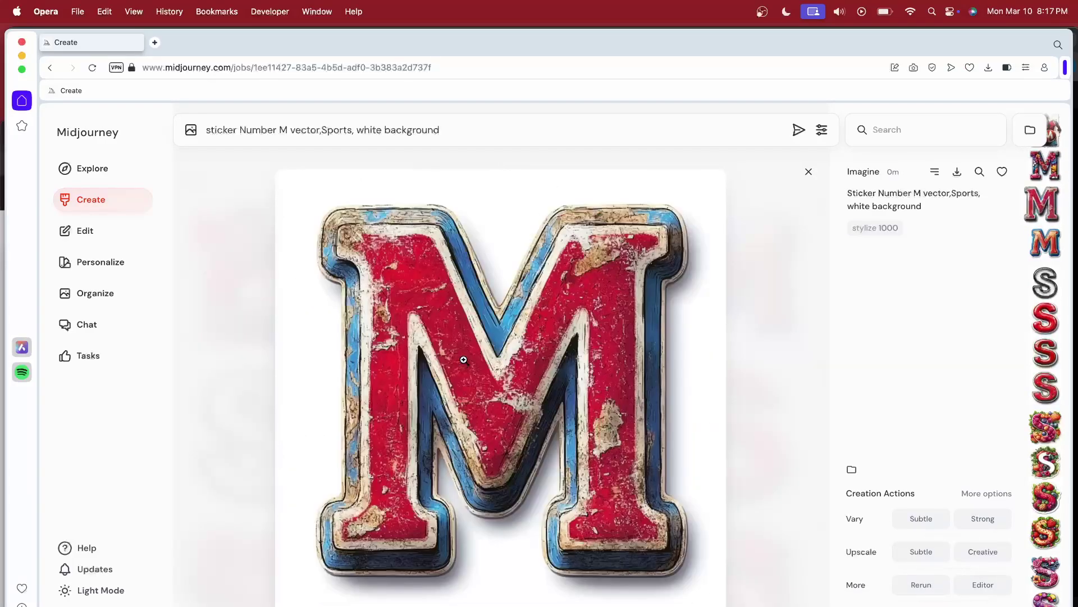
{"action": "key", "text": "Down"}
{"action": "key", "text": "Escape"}
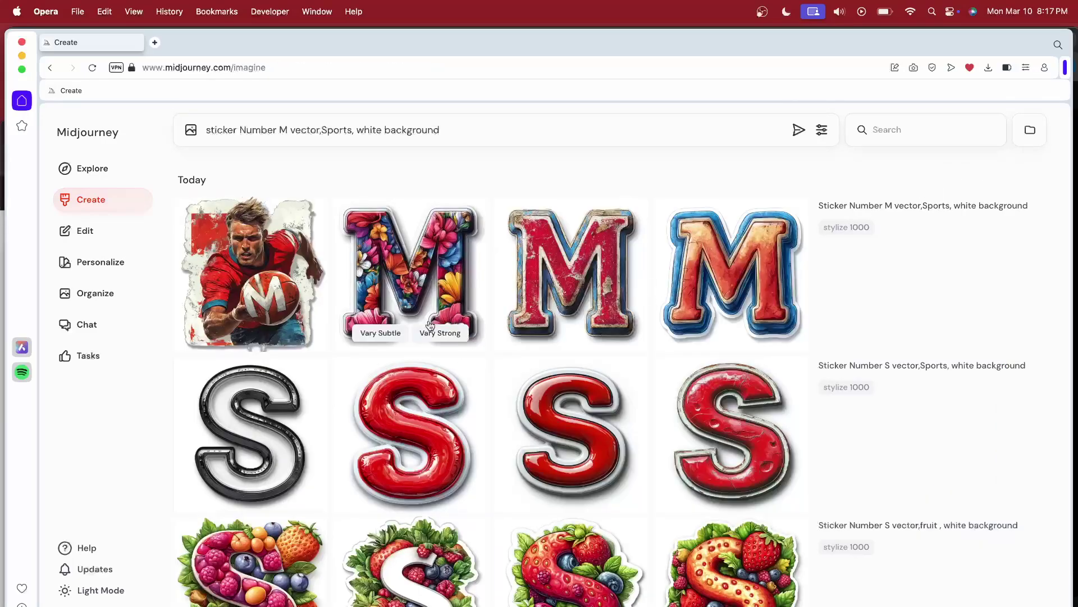
Step: Drop 'Sports' from the prompt, change M to T, and submit sticker Number T
{"action": "double_click", "coordinate": [334, 130]}
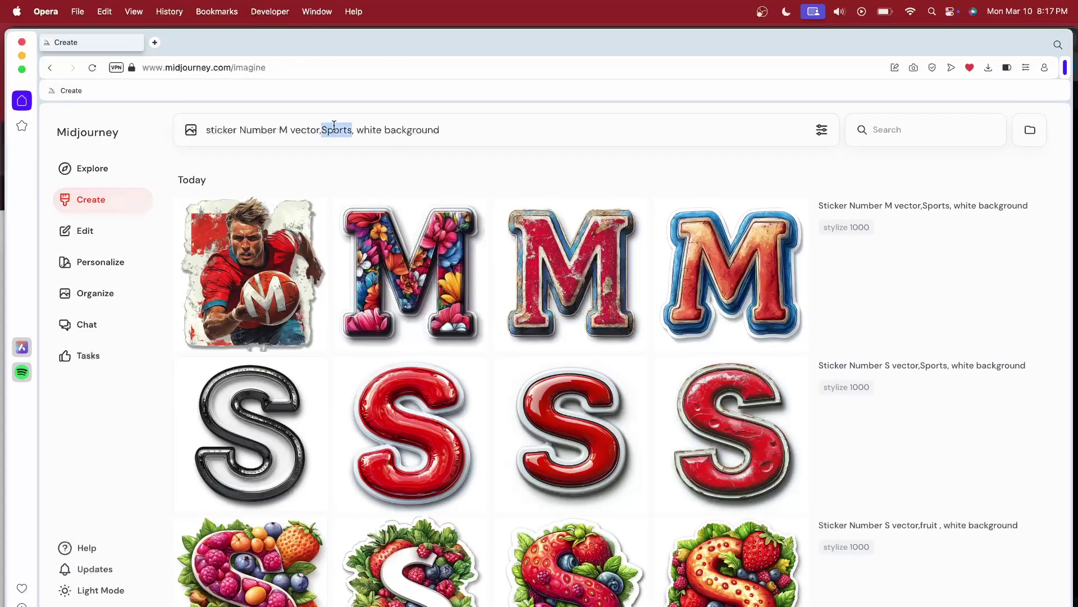
{"action": "key", "text": "Right"}
{"action": "key", "text": "BackSpace"}
{"action": "key", "text": "BackSpace"}
{"action": "key", "text": "BackSpace"}
{"action": "key", "text": "BackSpace"}
{"action": "key", "text": "BackSpace"}
{"action": "key", "text": "BackSpace"}
{"action": "key", "text": "BackSpace"}
{"action": "left_click", "coordinate": [288, 130]}
{"action": "key", "text": "BackSpace"}
{"action": "type", "text": "T"}
{"action": "key", "text": "Return"}
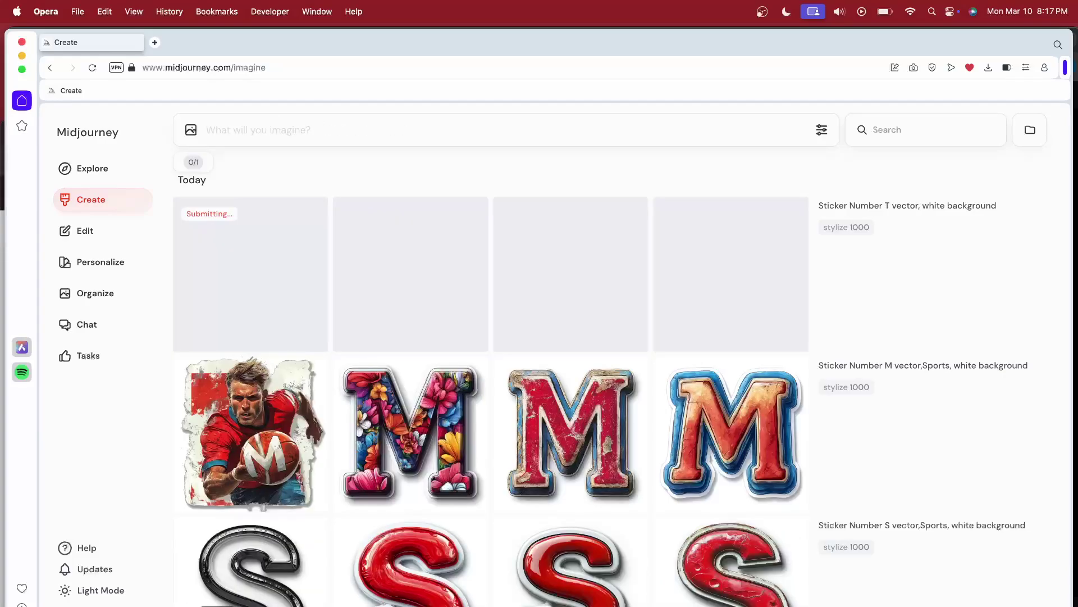
Step: Reuse the T prompt with T replaced by 'o' and submit it
{"action": "left_click", "coordinate": [847, 206]}
{"action": "left_click", "coordinate": [286, 129]}
{"action": "key", "text": "BackSpace"}
{"action": "type", "text": "o"}
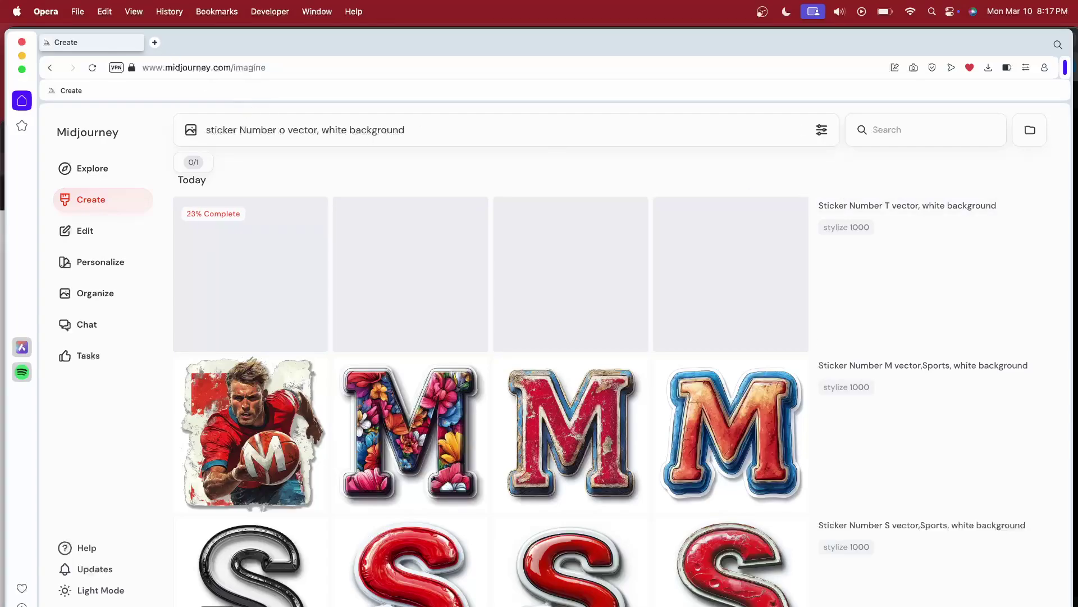
{"action": "key", "text": "Return"}
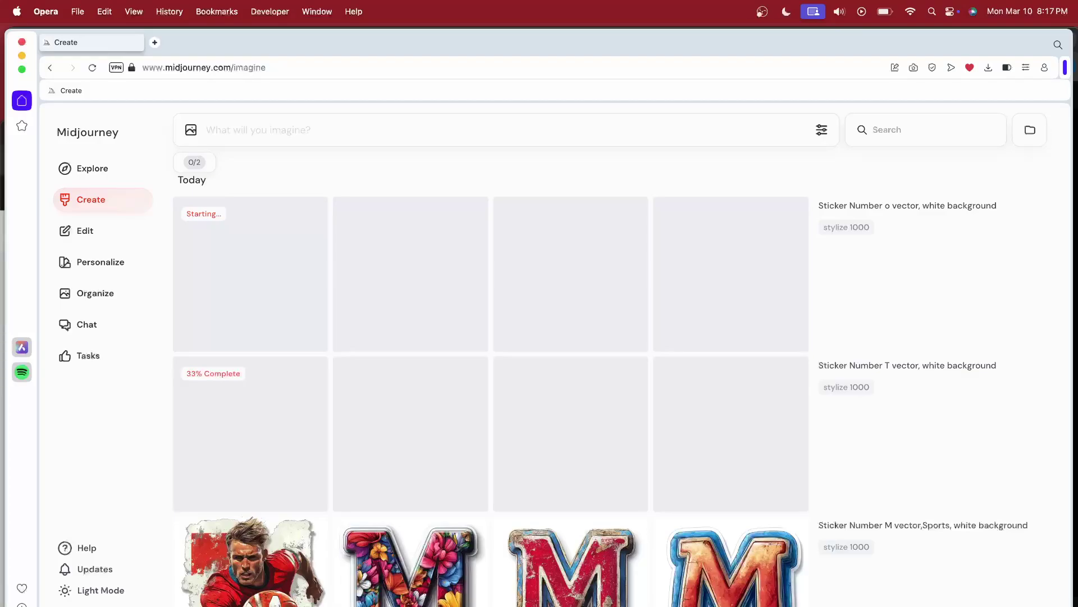
Step: Scroll down through the feed to review earlier sticker grids, then back up
{"action": "scroll", "coordinate": [444, 282], "scroll_direction": "down", "scroll_amount": 10}
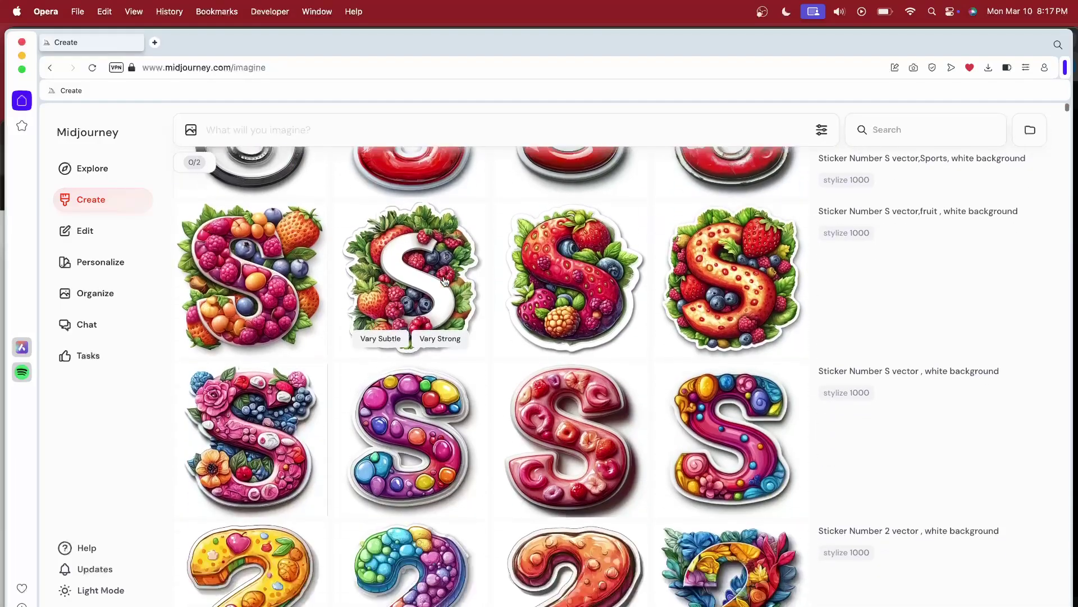
{"action": "scroll", "coordinate": [443, 282], "scroll_direction": "down", "scroll_amount": 20}
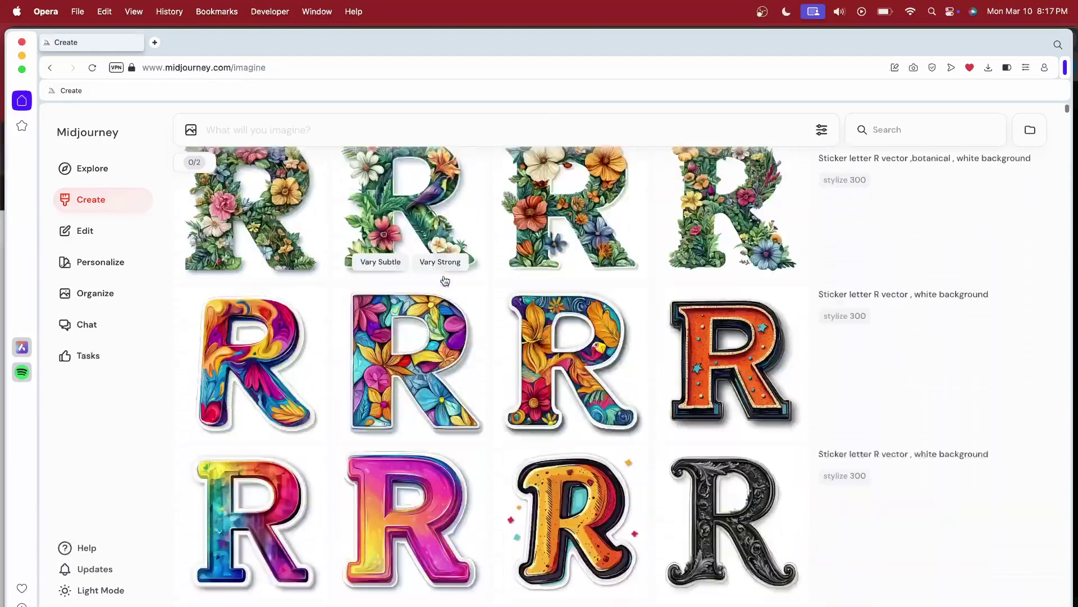
{"action": "scroll", "coordinate": [443, 282], "scroll_direction": "down", "scroll_amount": 6}
{"action": "scroll", "coordinate": [443, 281], "scroll_direction": "up", "scroll_amount": 8}
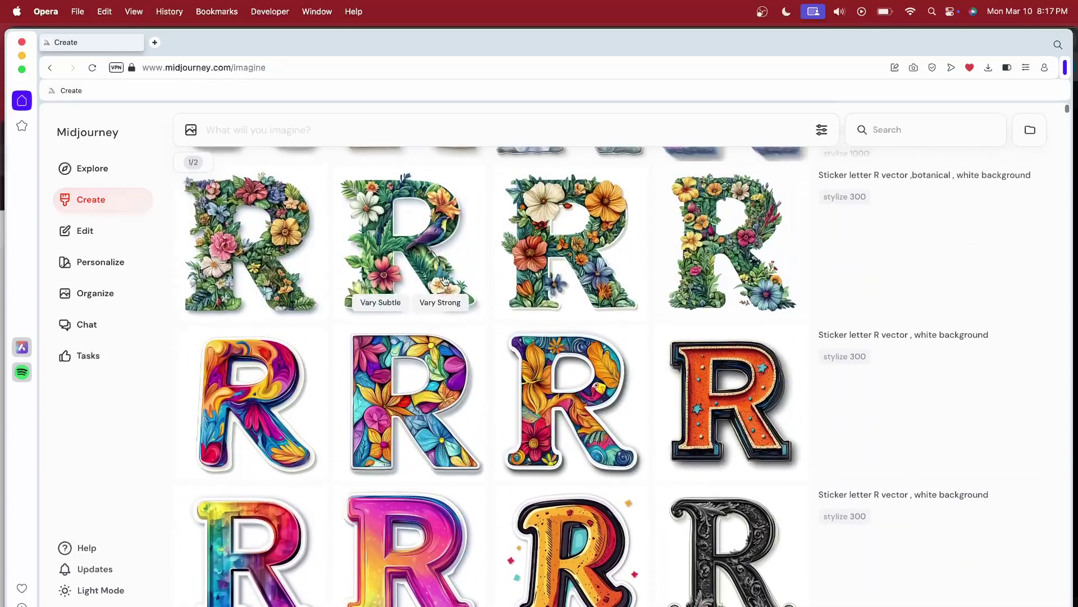
{"action": "scroll", "coordinate": [555, 387], "scroll_direction": "down", "scroll_amount": 5}
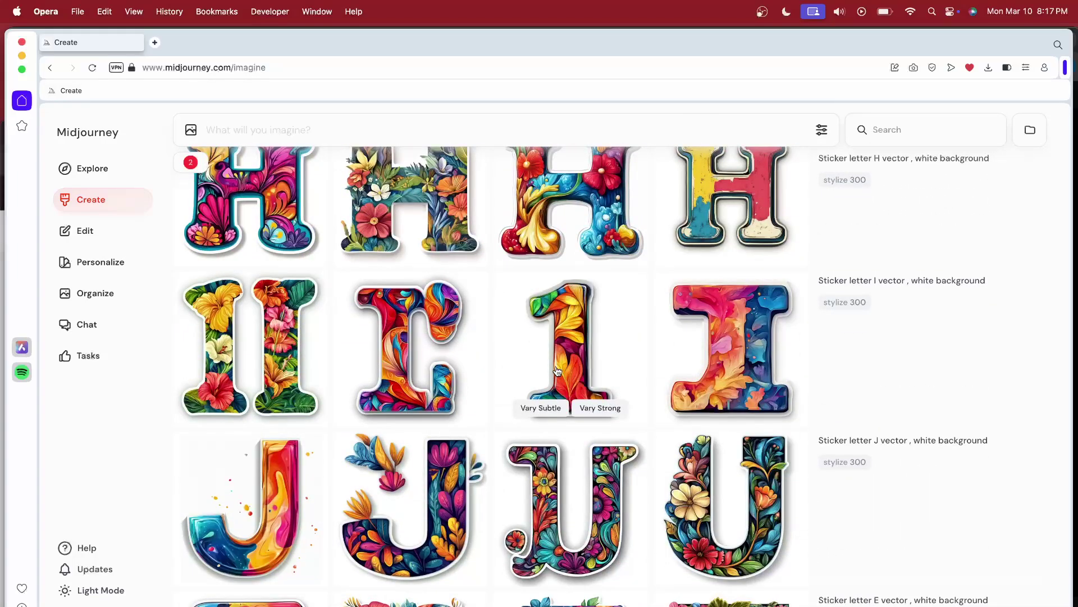
{"action": "scroll", "coordinate": [556, 371], "scroll_direction": "down", "scroll_amount": 10}
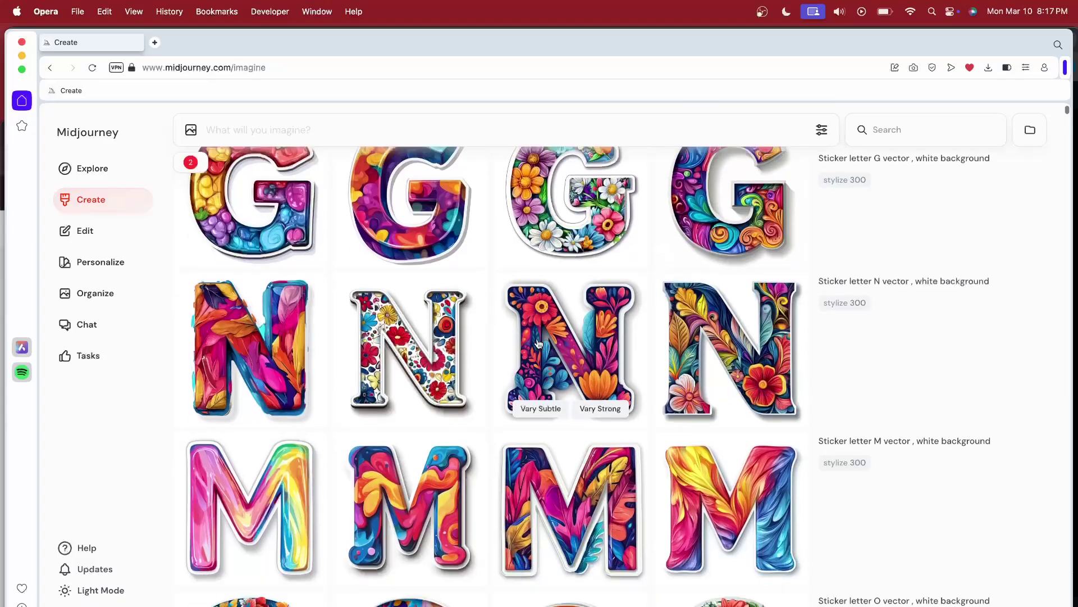
{"action": "scroll", "coordinate": [537, 344], "scroll_direction": "down", "scroll_amount": 10}
{"action": "scroll", "coordinate": [538, 344], "scroll_direction": "up", "scroll_amount": 8}
{"action": "scroll", "coordinate": [538, 344], "scroll_direction": "up", "scroll_amount": 20}
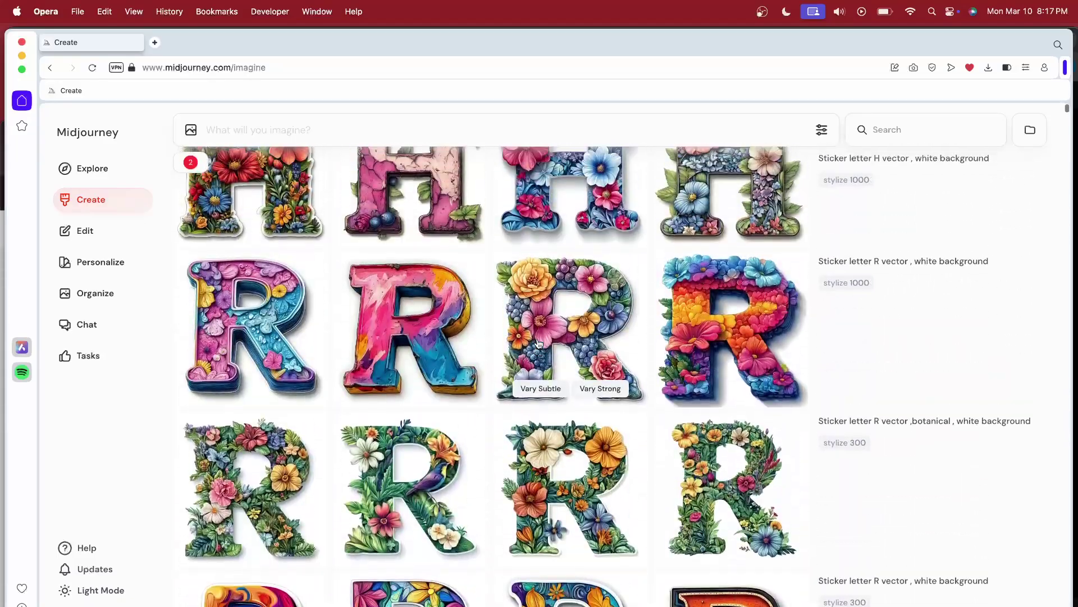
{"action": "scroll", "coordinate": [538, 344], "scroll_direction": "up", "scroll_amount": 20}
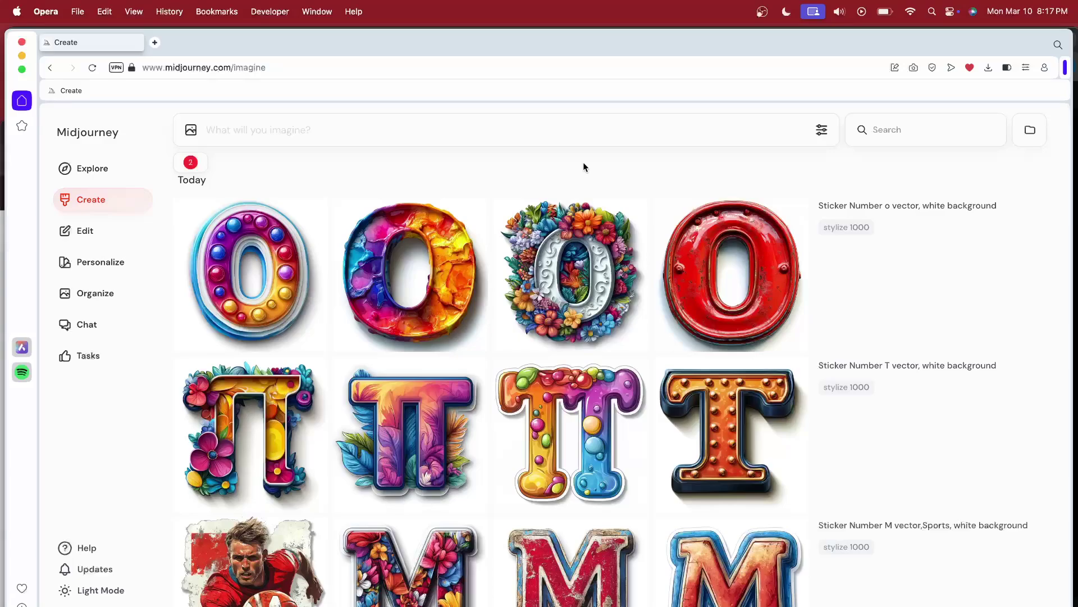
Step: Reload the o prompt and delete the 'o', leaving 'sticker Number vector, white background'
{"action": "left_click", "coordinate": [874, 207]}
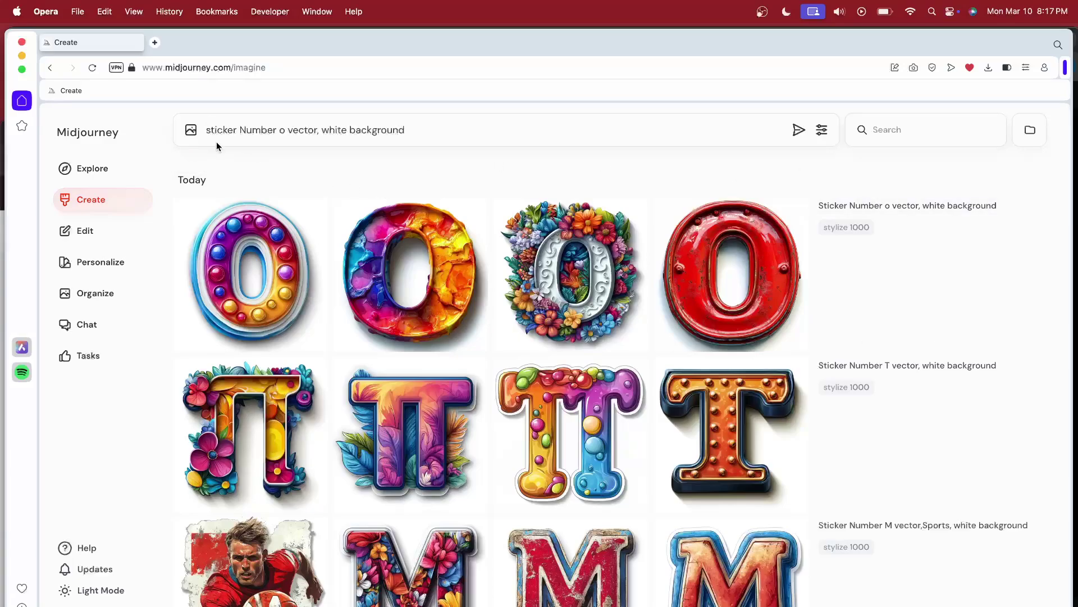
{"action": "left_click", "coordinate": [285, 130]}
{"action": "key", "text": "BackSpace"}
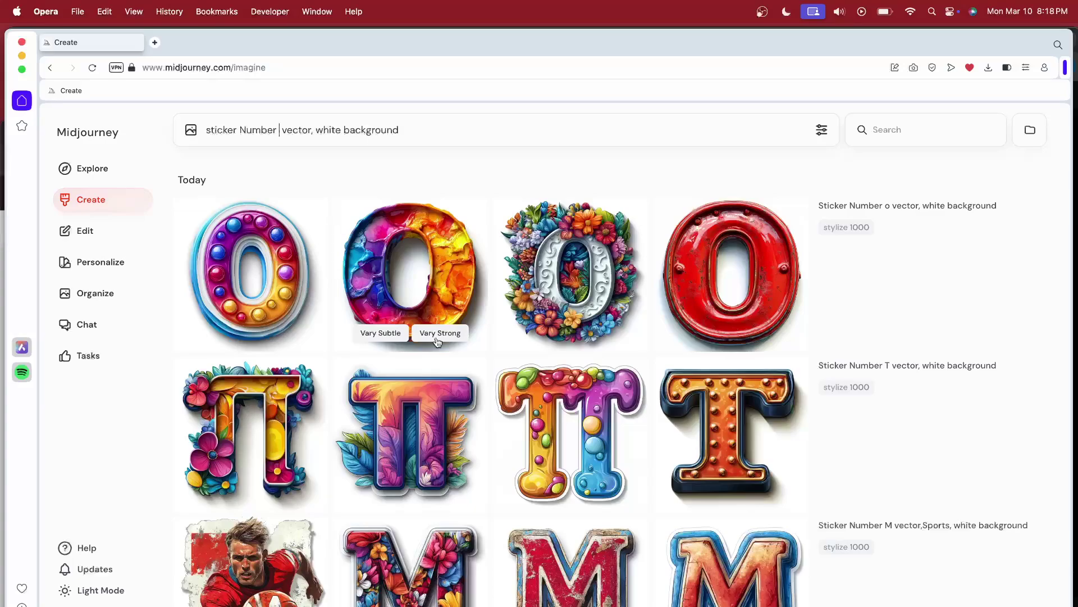
{"action": "scroll", "coordinate": [536, 478], "scroll_direction": "down", "scroll_amount": 6}
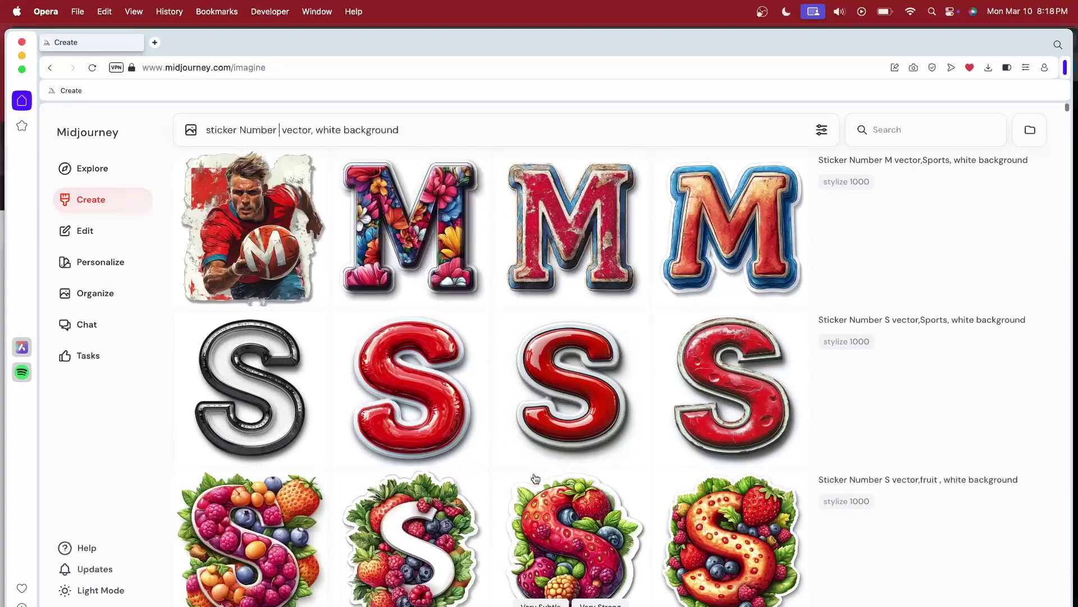
{"action": "scroll", "coordinate": [536, 478], "scroll_direction": "down", "scroll_amount": 5}
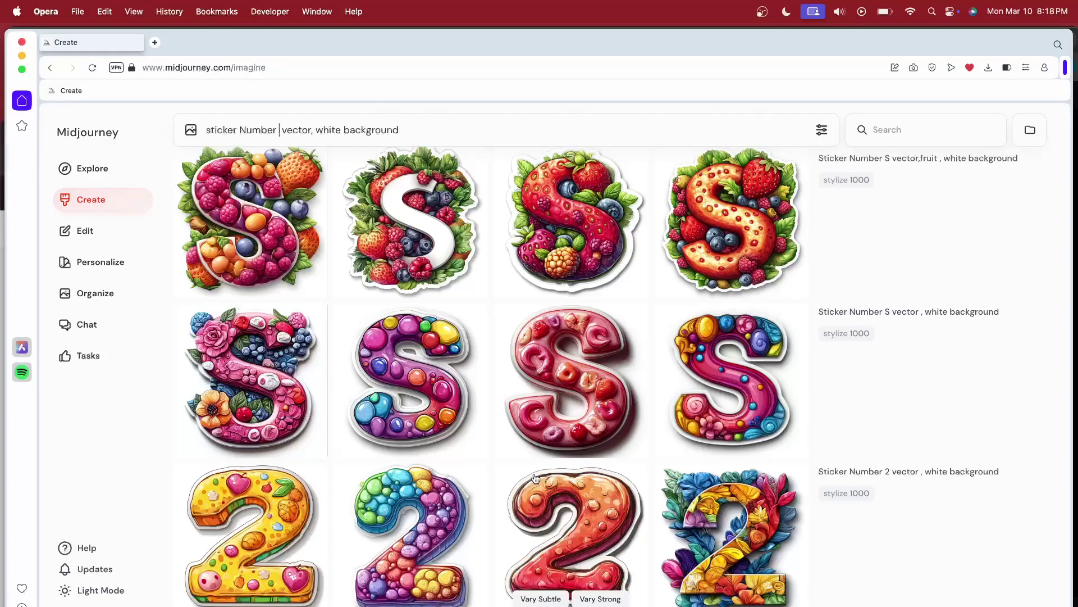
Step: Change the prompt letter to C, add ',Congrats' after vector, and generate the C sticker grid
{"action": "scroll", "coordinate": [590, 444], "scroll_direction": "up", "scroll_amount": 10}
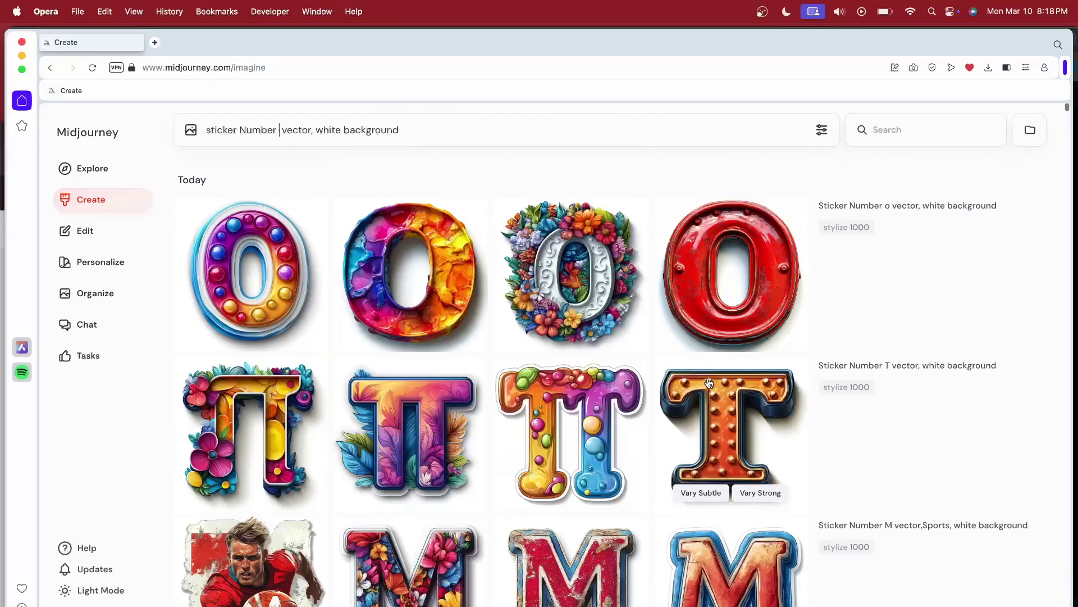
{"action": "type", "text": "o"}
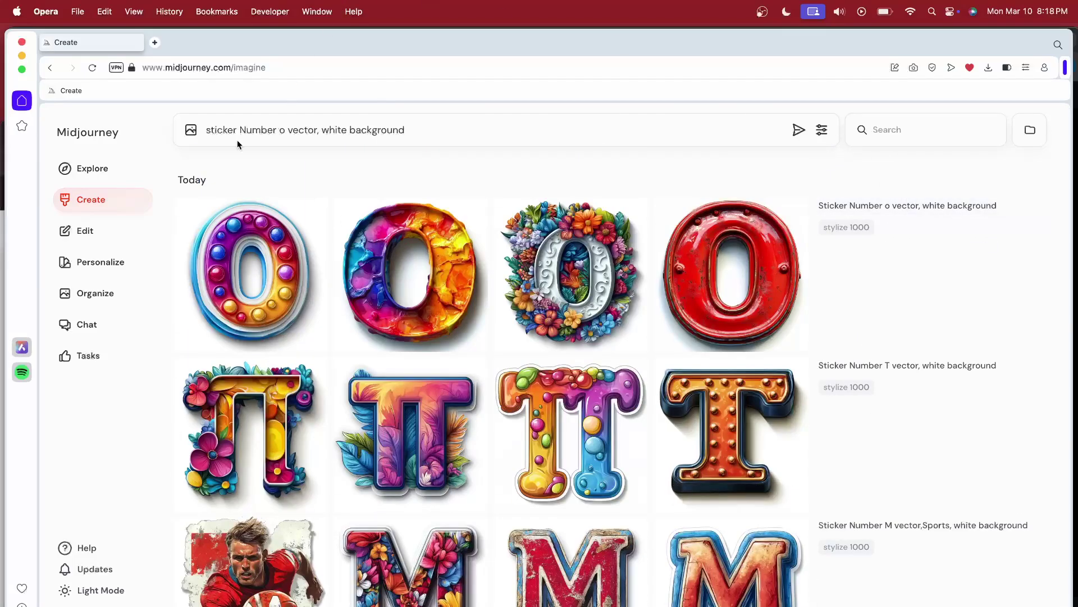
{"action": "key", "text": "BackSpace"}
{"action": "type", "text": "C"}
{"action": "key", "text": "Right"}
{"action": "key", "text": "Right"}
{"action": "key", "text": "Right"}
{"action": "key", "text": "Right"}
{"action": "type", "text": ",Con"}
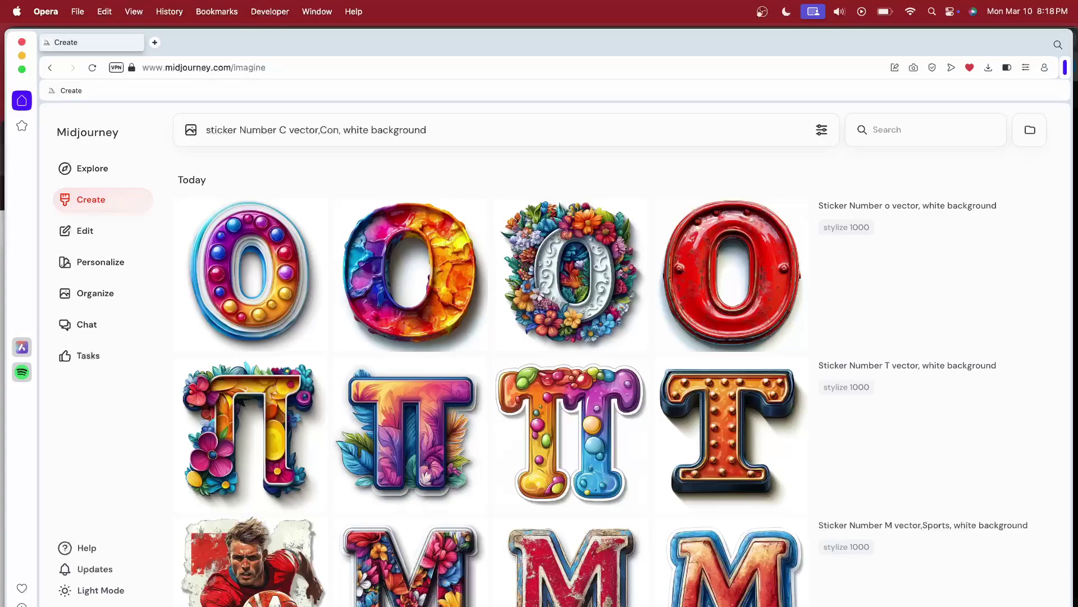
{"action": "type", "text": "grats"}
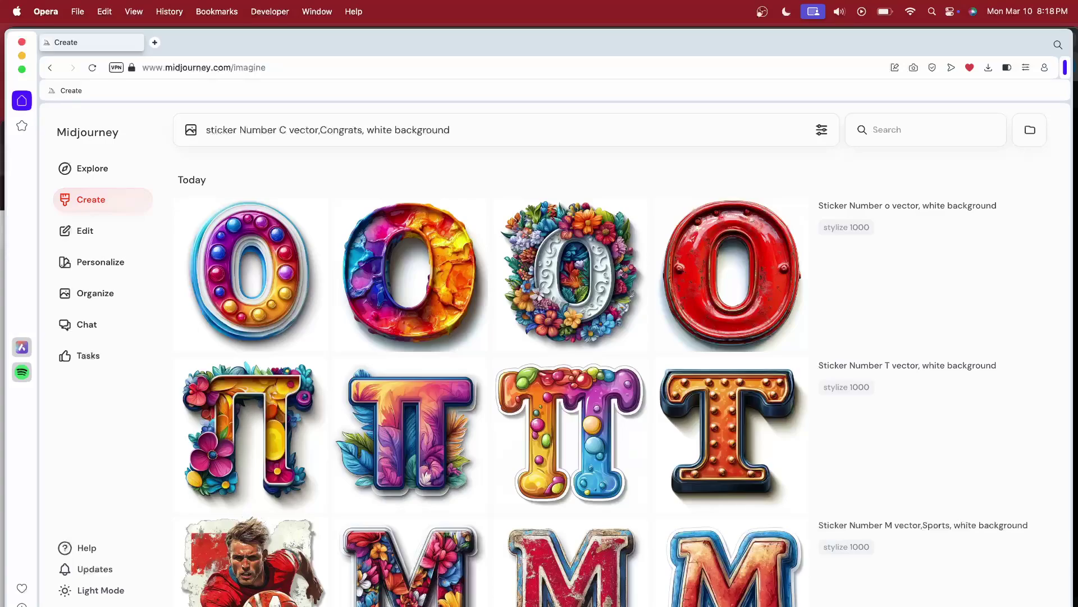
{"action": "key", "text": "Return"}
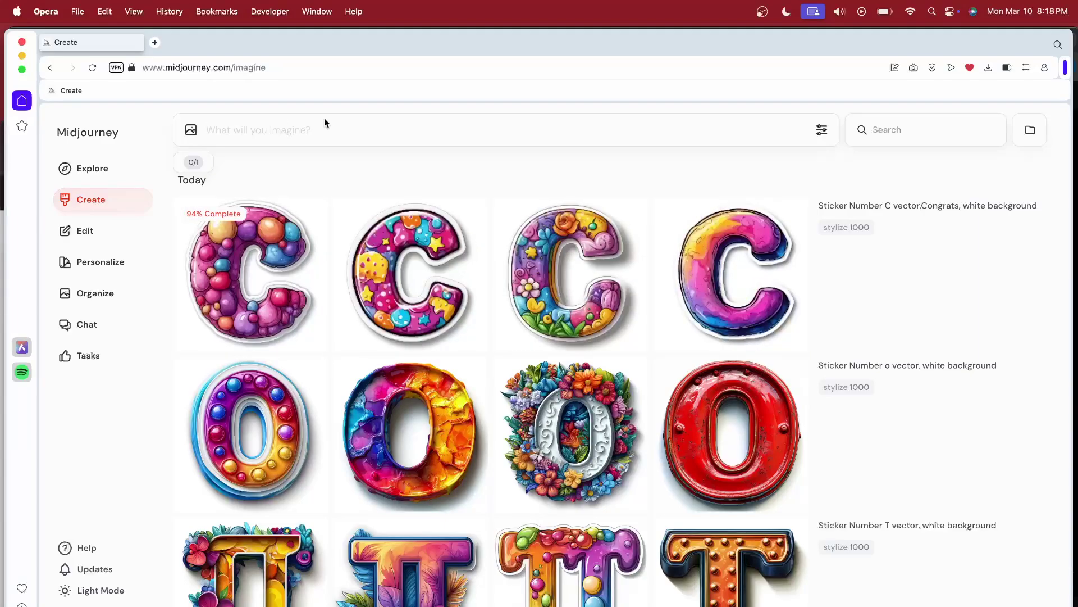
Step: Reuse the C Congrats prompt with the letter O, generate it, and reload the O prompt
{"action": "left_click", "coordinate": [932, 211]}
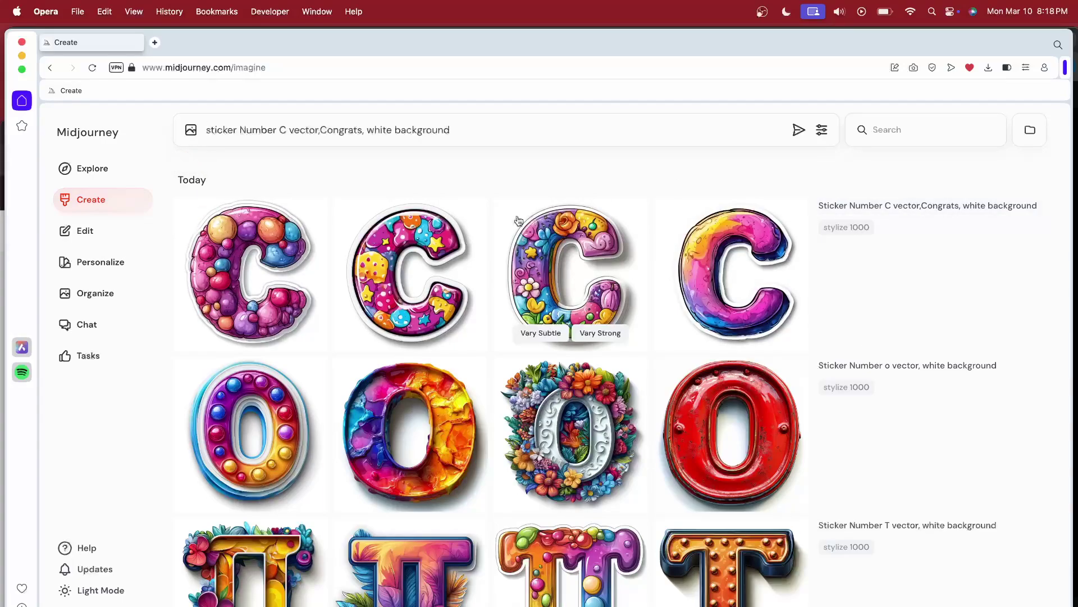
{"action": "left_click", "coordinate": [285, 130]}
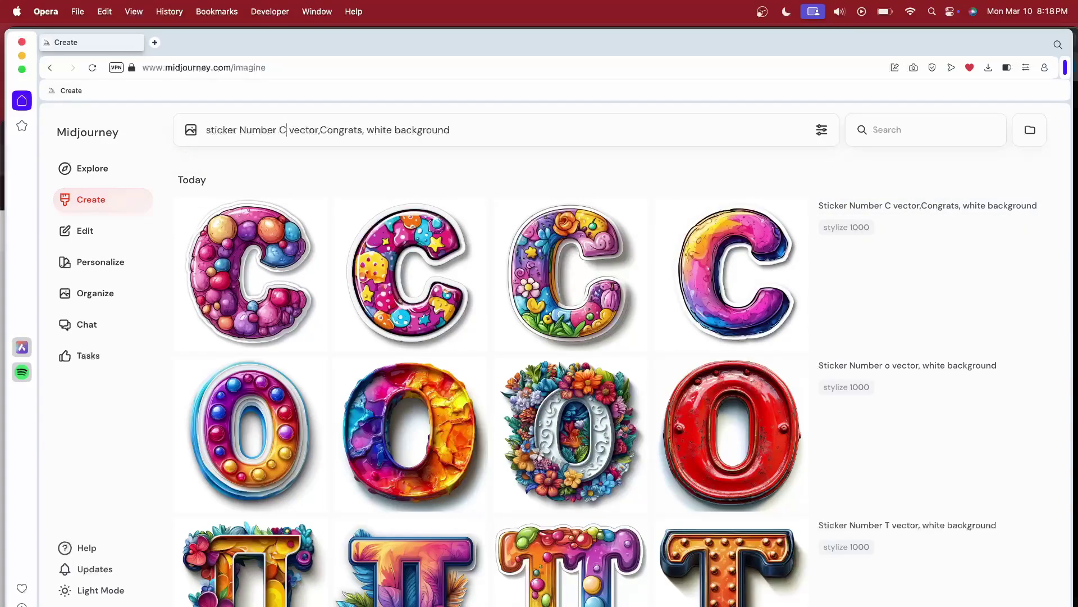
{"action": "key", "text": "BackSpace"}
{"action": "type", "text": "O"}
{"action": "key", "text": "Return"}
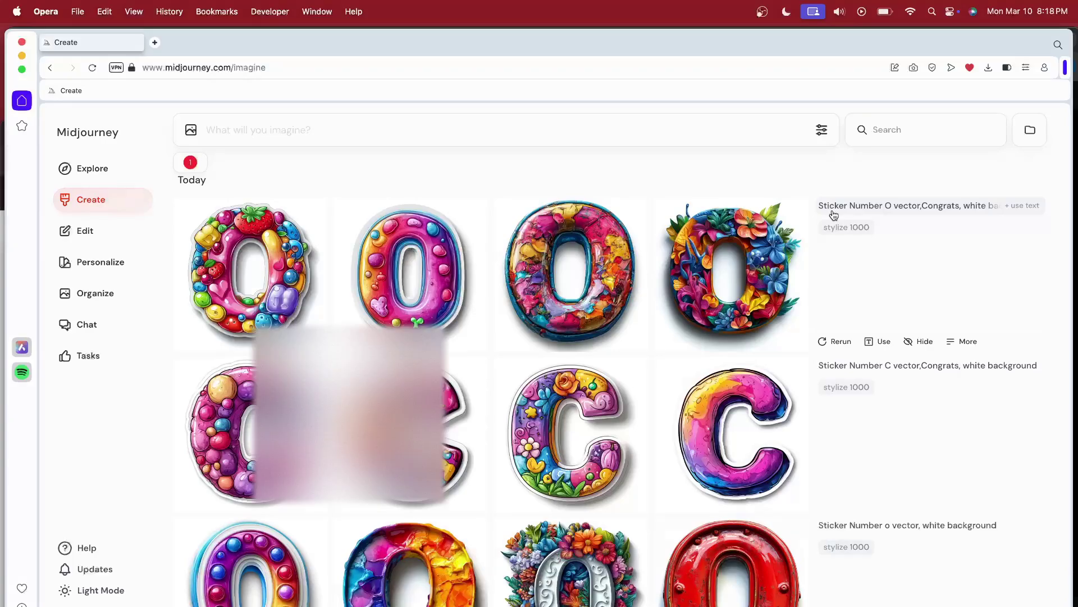
{"action": "left_click", "coordinate": [834, 215]}
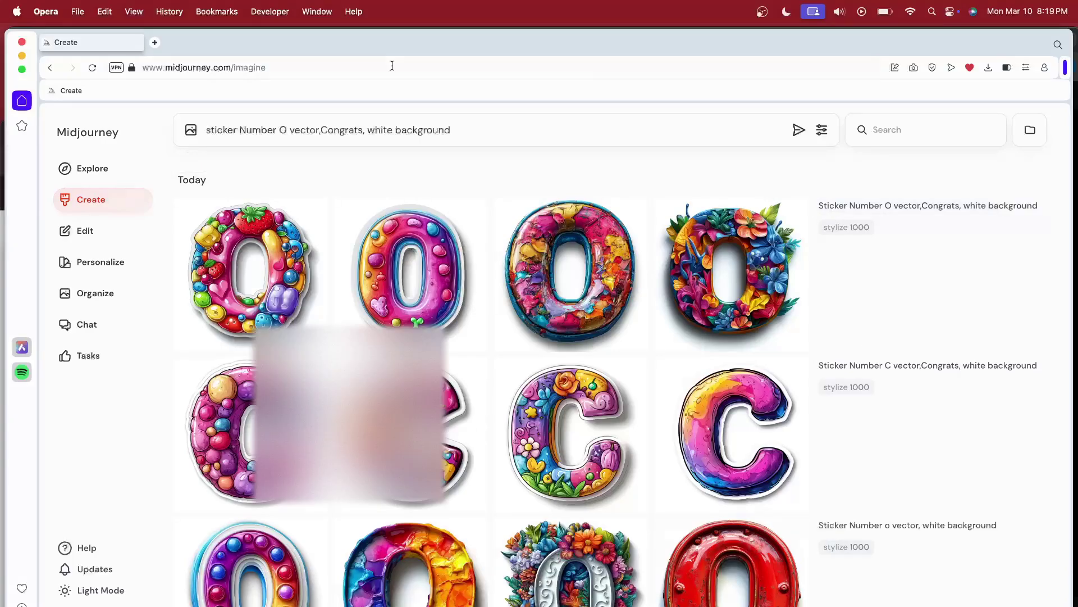
Step: Swap the letter O for N in the Congrats prompt and generate the N grid
{"action": "left_click", "coordinate": [285, 130]}
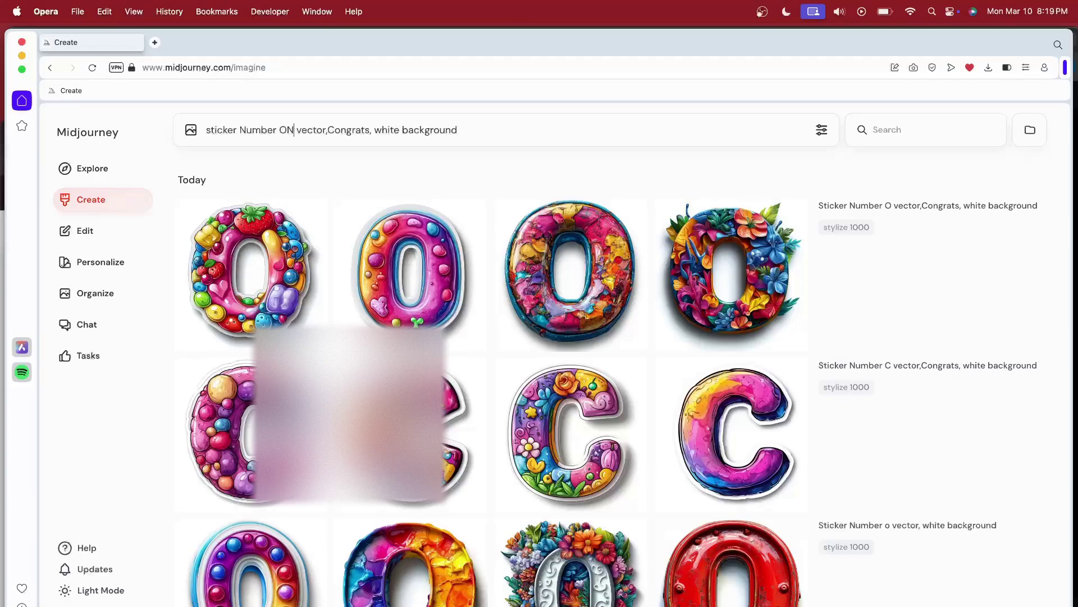
{"action": "key", "text": "BackSpace"}
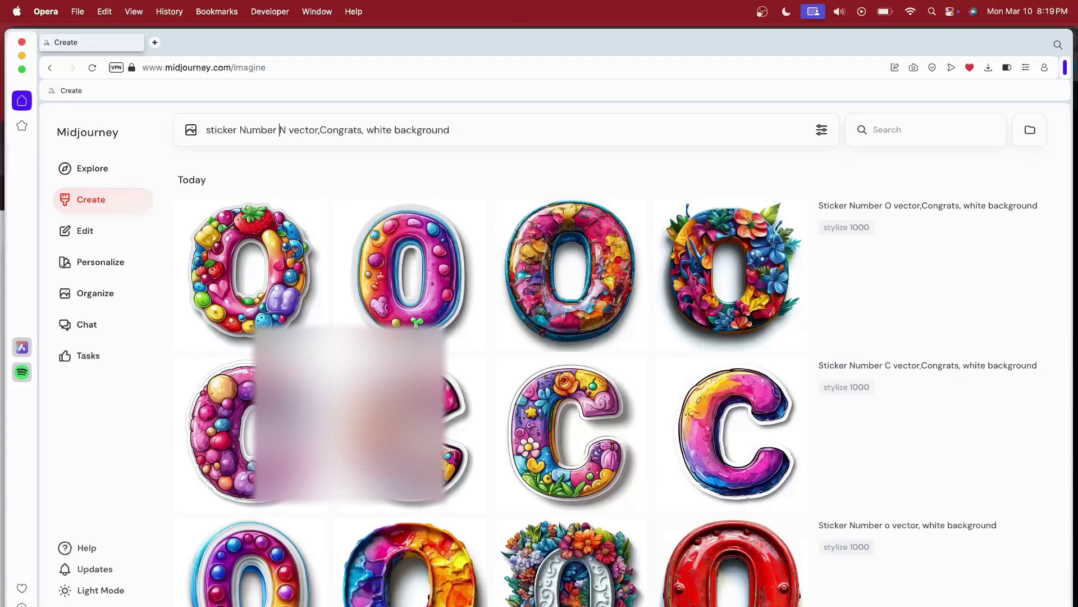
{"action": "key", "text": "Return"}
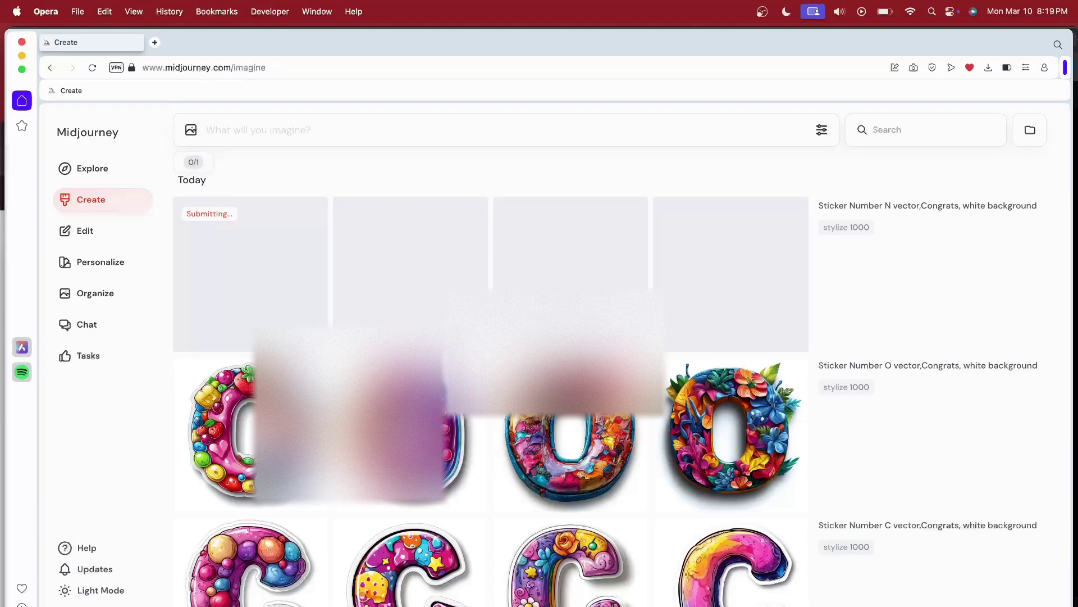
Step: Reuse the N Congrats prompt with the letter G and generate the G sticker grid
{"action": "left_click", "coordinate": [925, 209]}
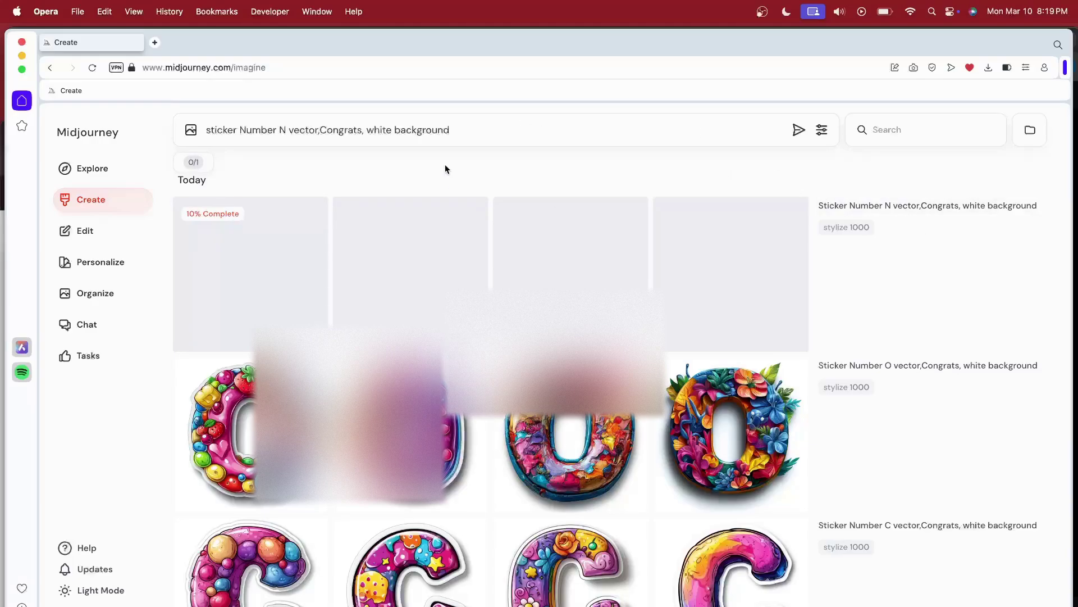
{"action": "left_click", "coordinate": [285, 123]}
{"action": "key", "text": "BackSpace"}
{"action": "type", "text": "G"}
{"action": "key", "text": "Return"}
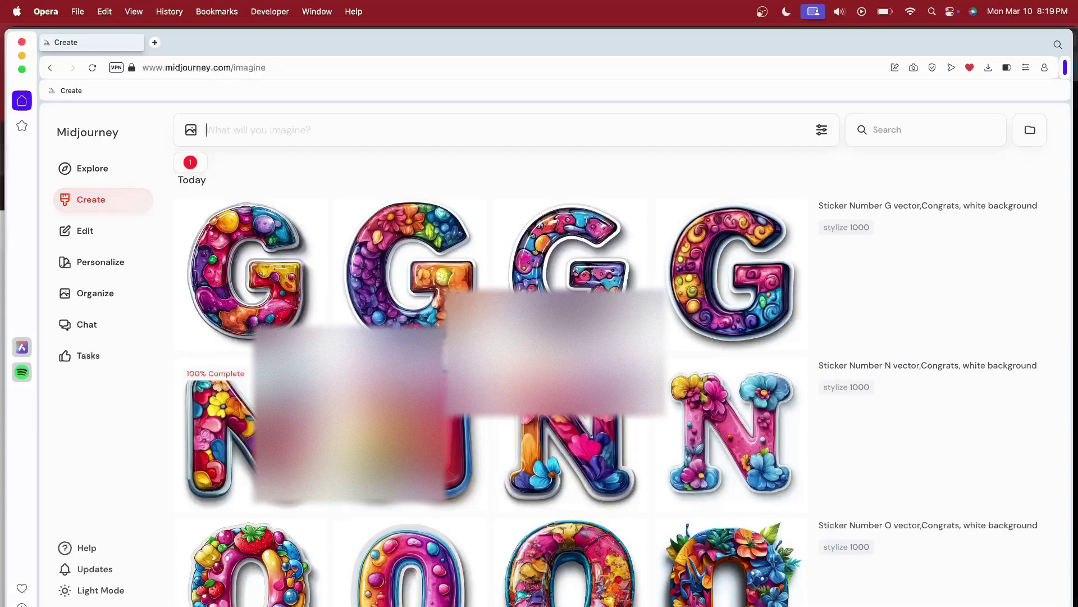
{"action": "key", "text": "super+Tab"}
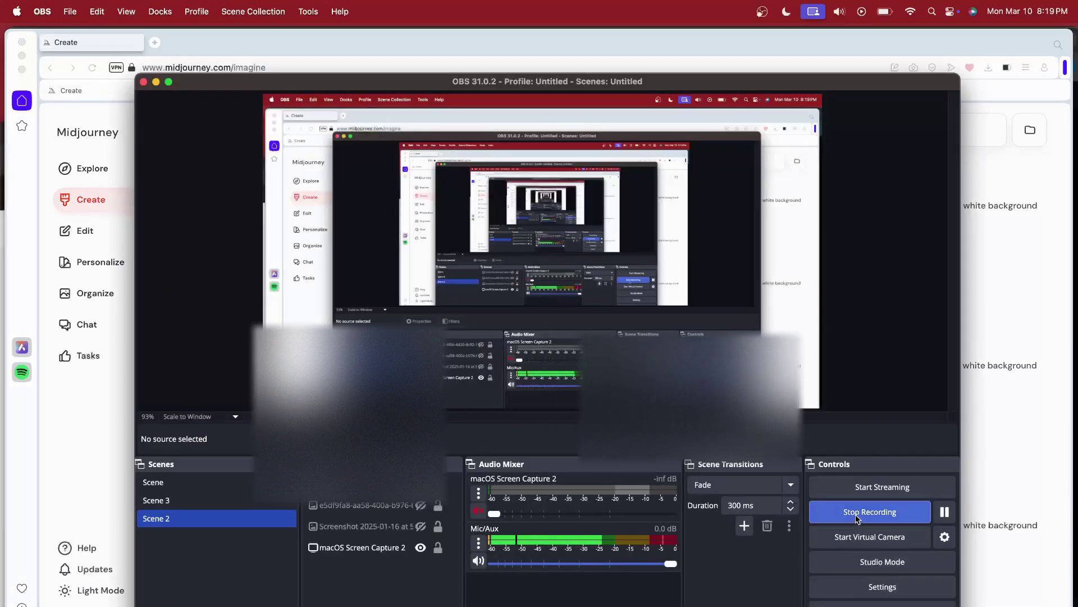